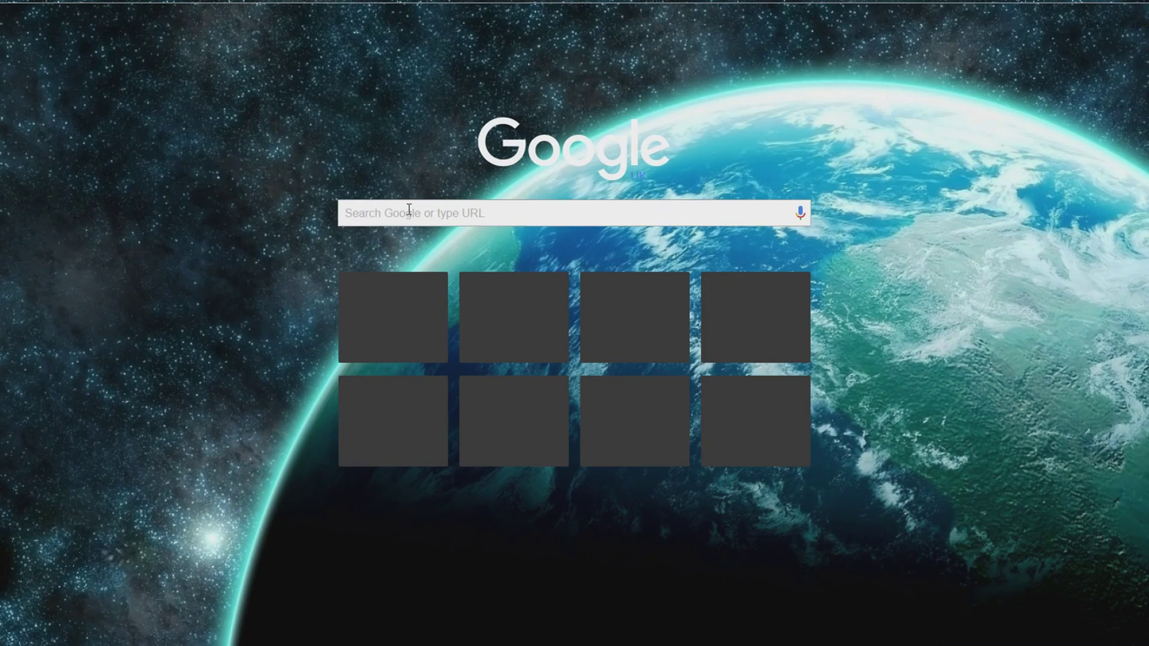
# Search Google for smapi and download SMAPI 1.15.1 from the Pathoschild/SMAPI GitHub releases page
pyautogui.click(409, 209)
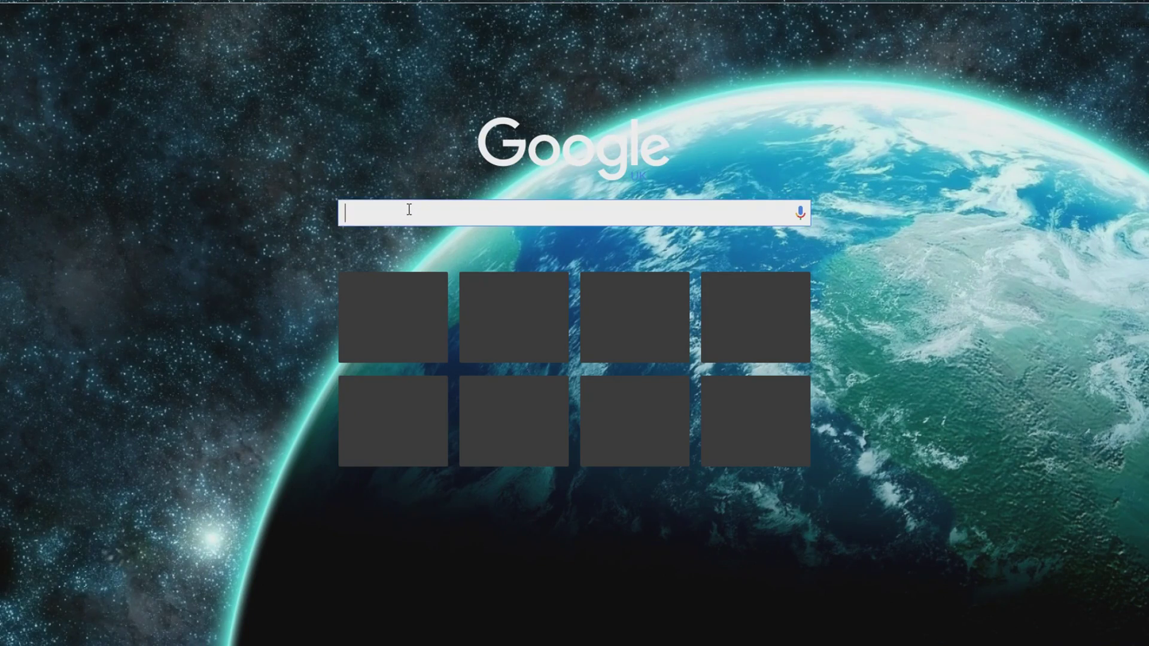
pyautogui.write('smapi')
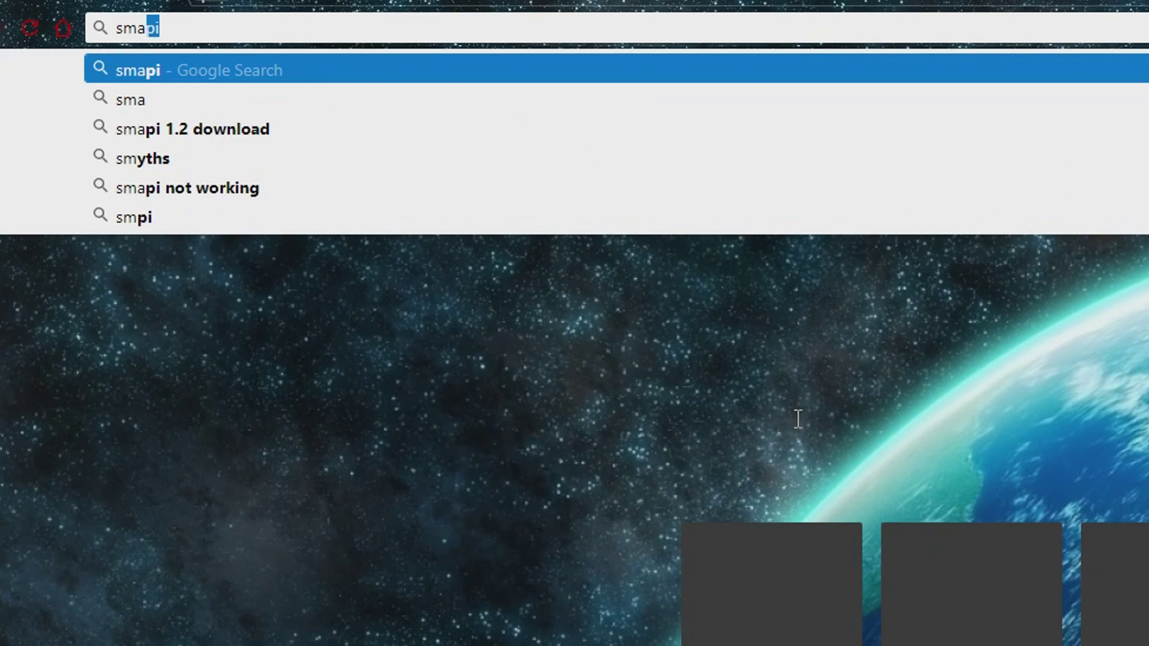
pyautogui.press('Return')
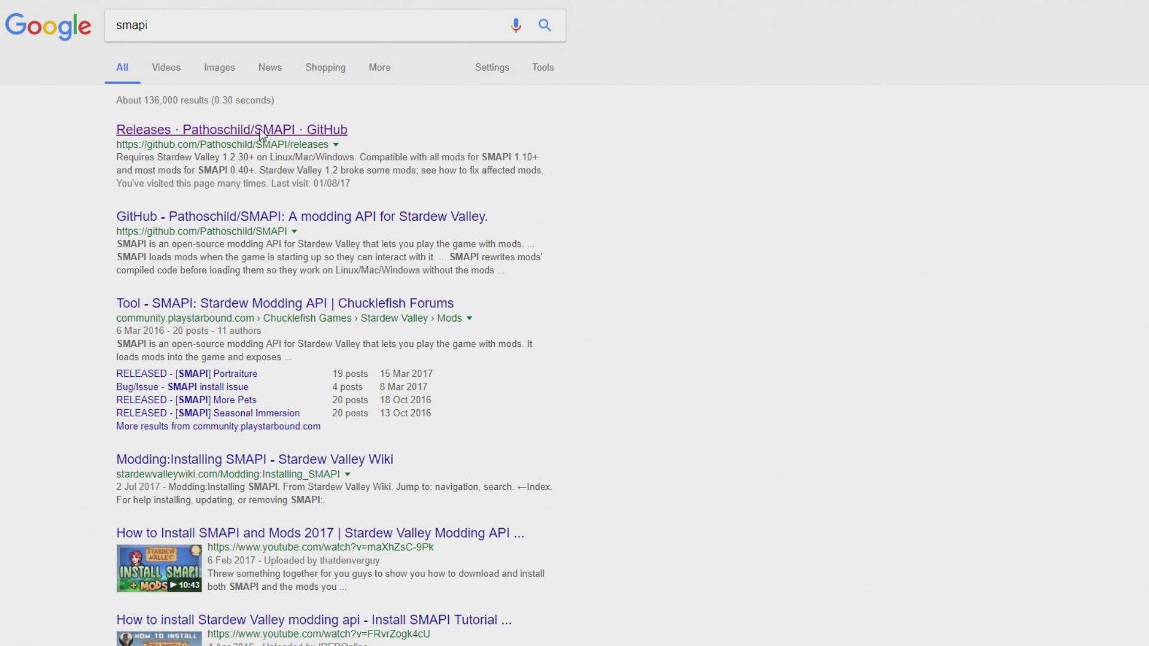
pyautogui.click(260, 129)
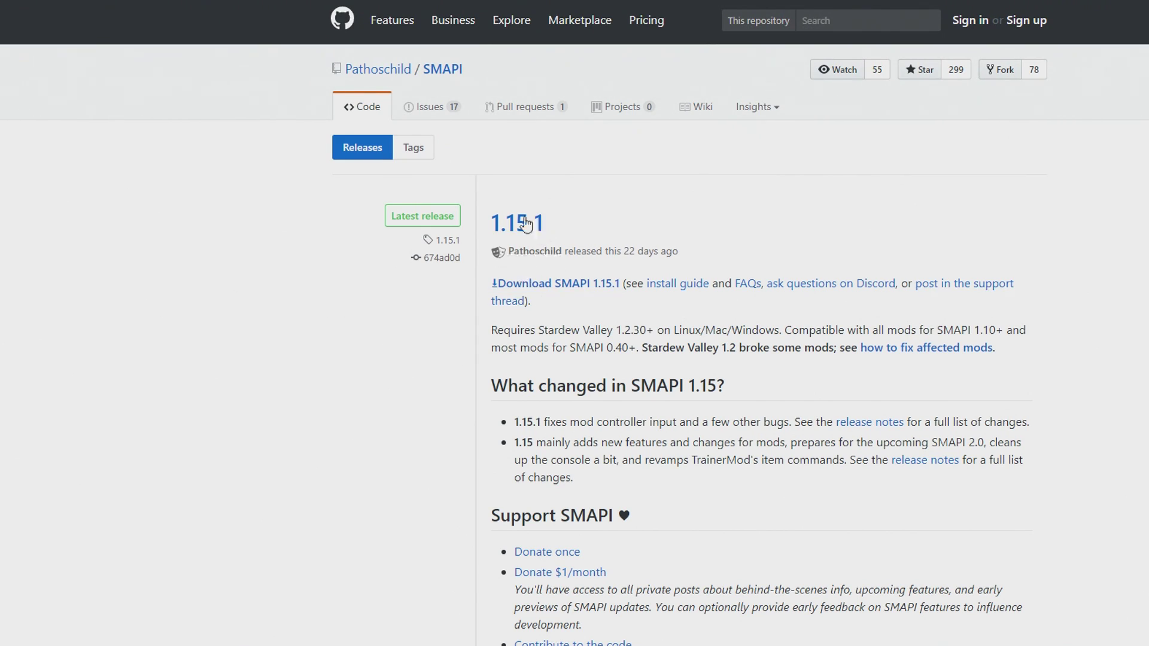
pyautogui.click(543, 287)
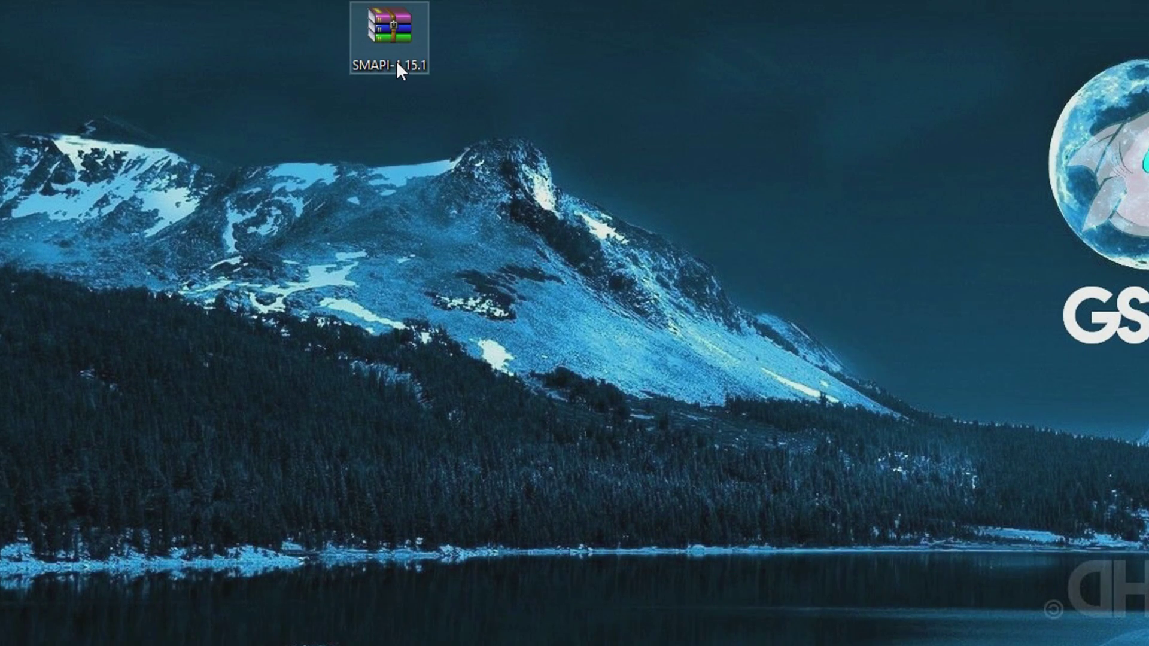
# Extract the SMAPI archive into a SMAPI-1.15.1 desktop folder and inspect the inner SMAPI 1.15.1 folder
pyautogui.moveTo(396, 60); pyautogui.dragTo(547, 63)
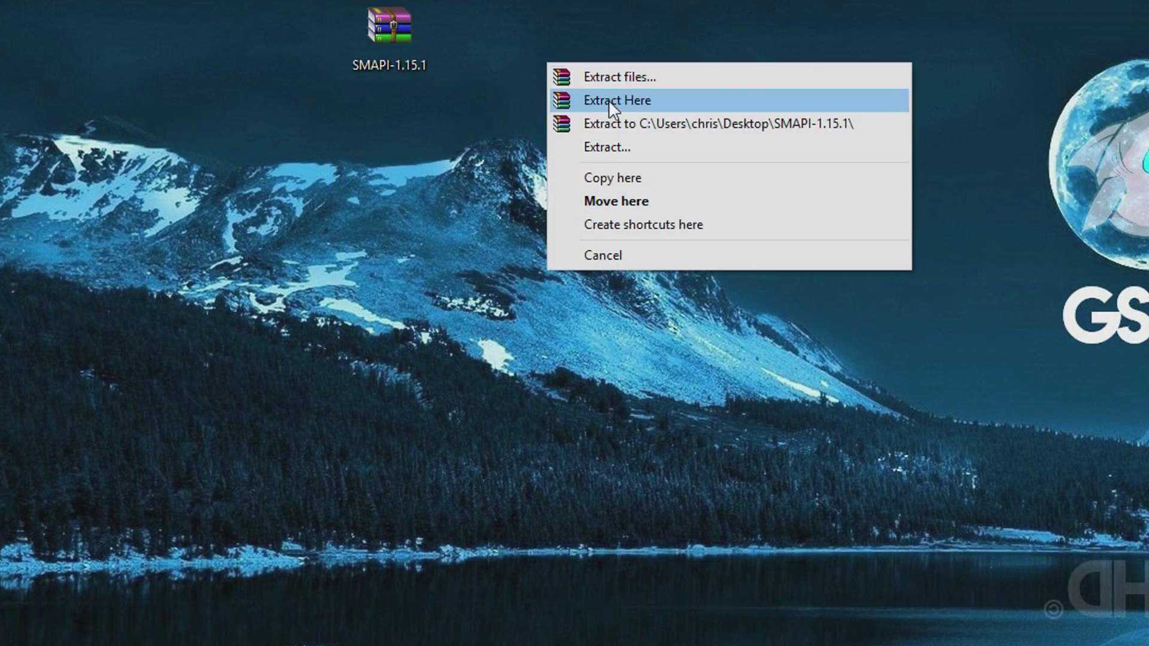
pyautogui.click(628, 123)
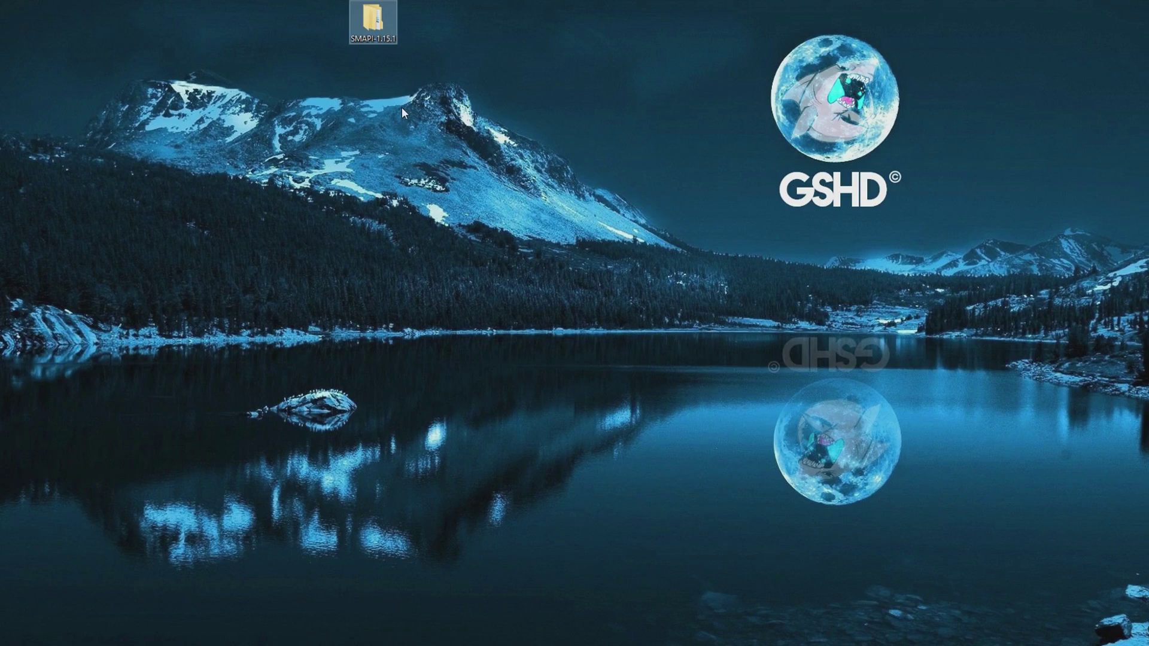
pyautogui.doubleClick(379, 31)
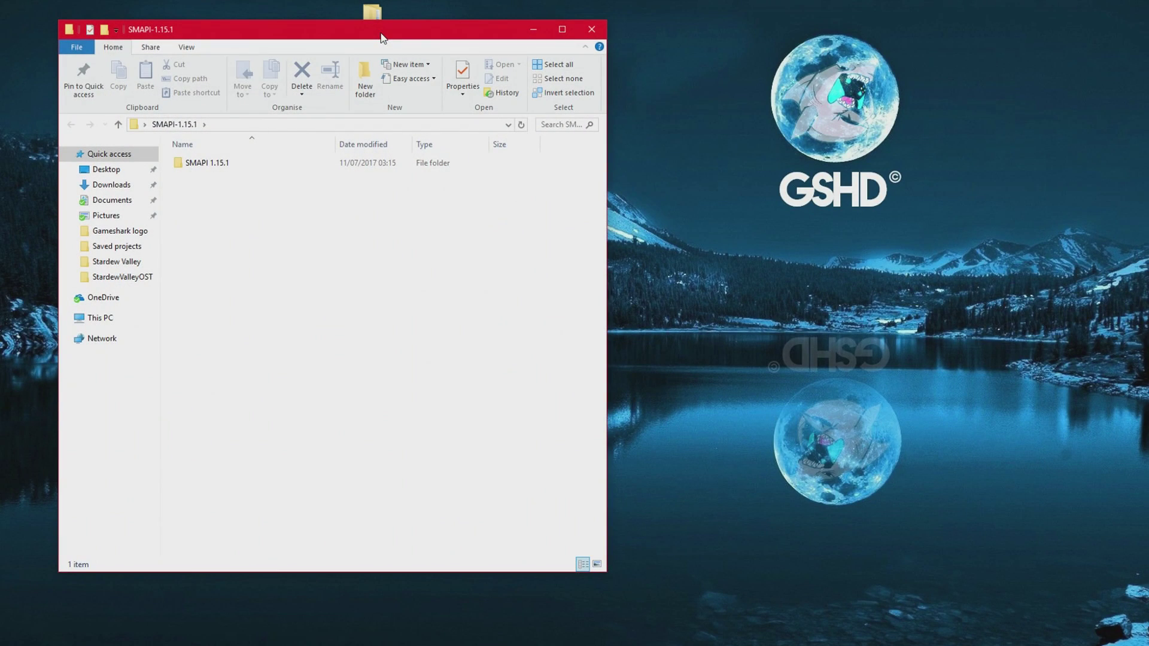
pyautogui.doubleClick(207, 163)
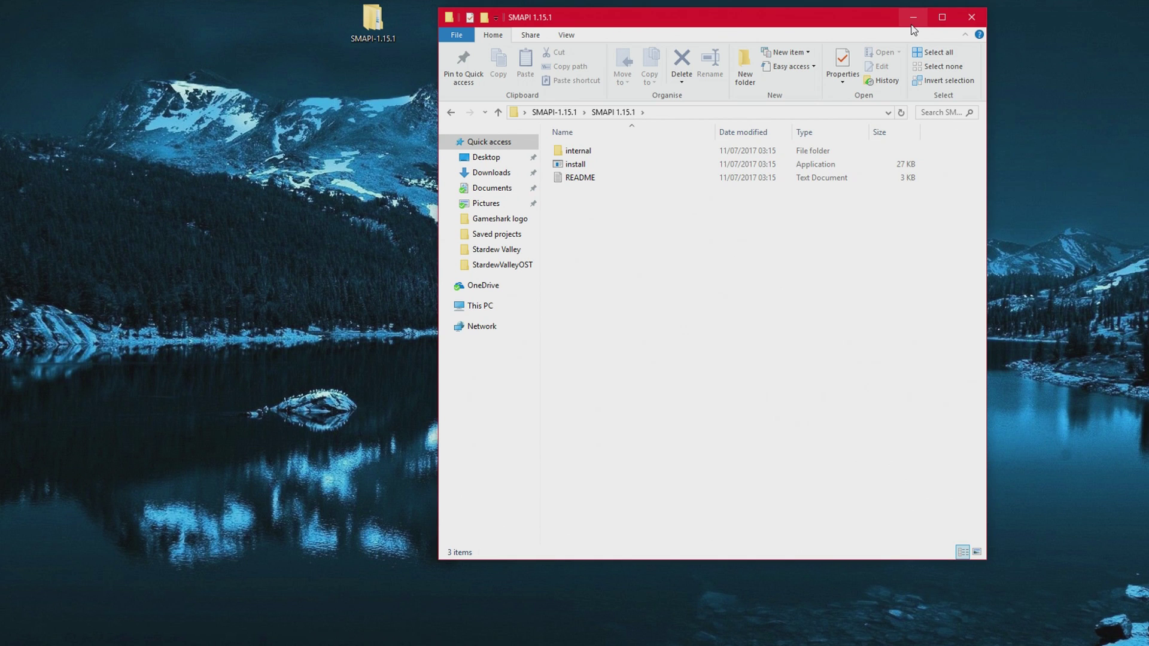
pyautogui.click(912, 24)
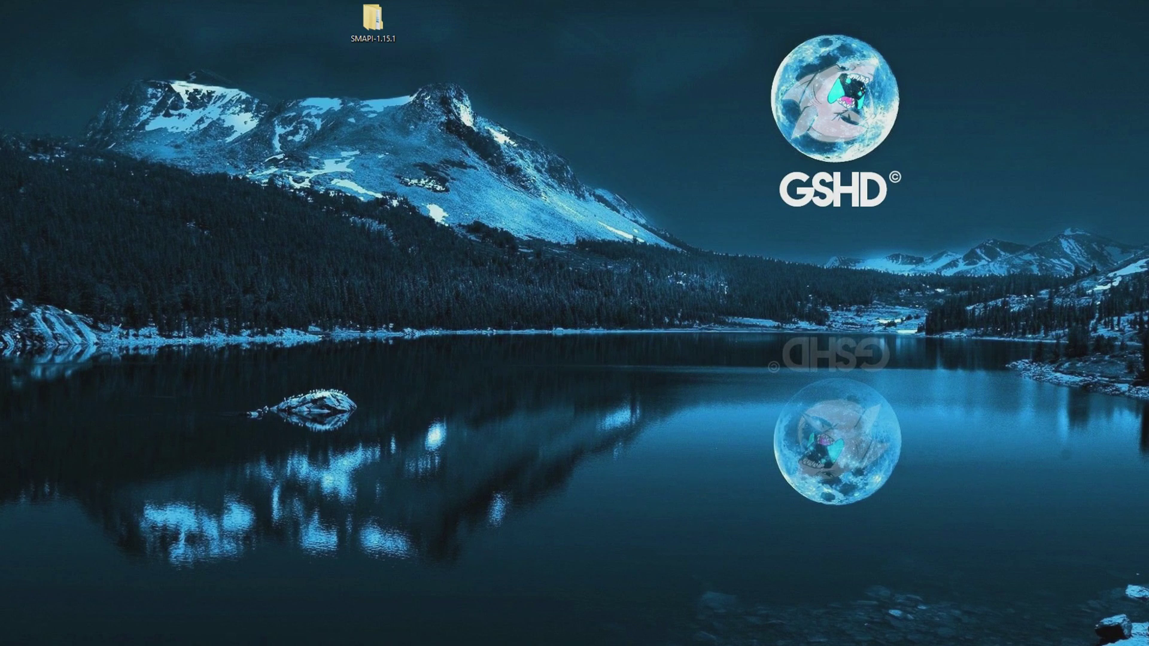
# Copy the Saves folder from %appdata%\Roaming\StardewValley
pyautogui.press('super+s')
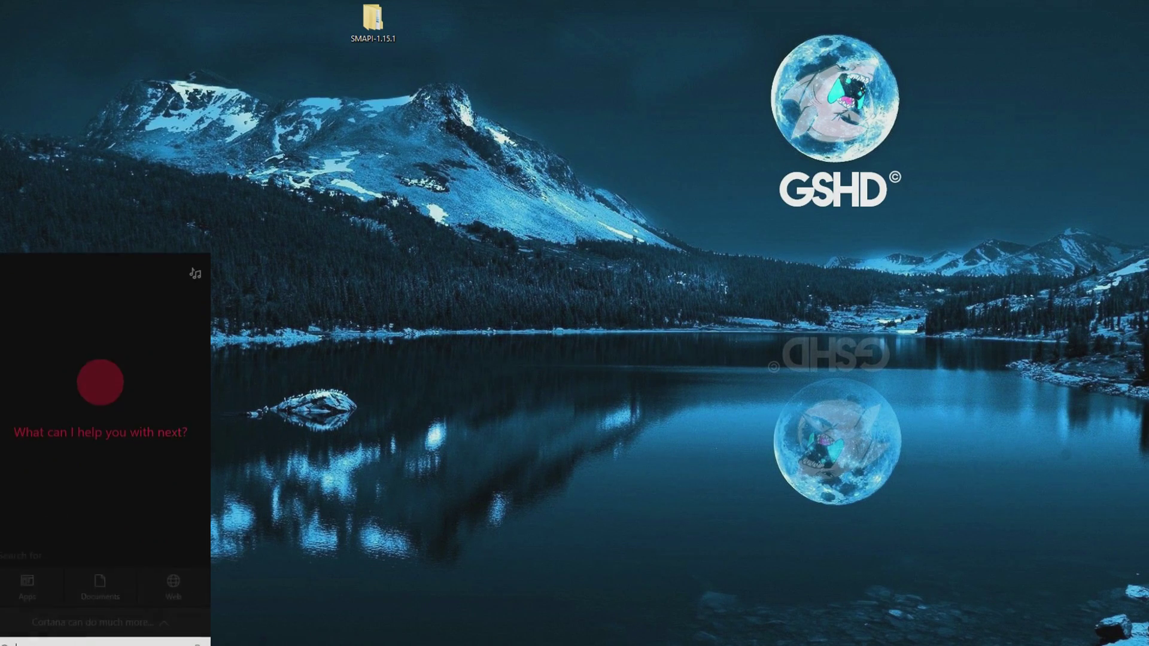
pyautogui.write('%')
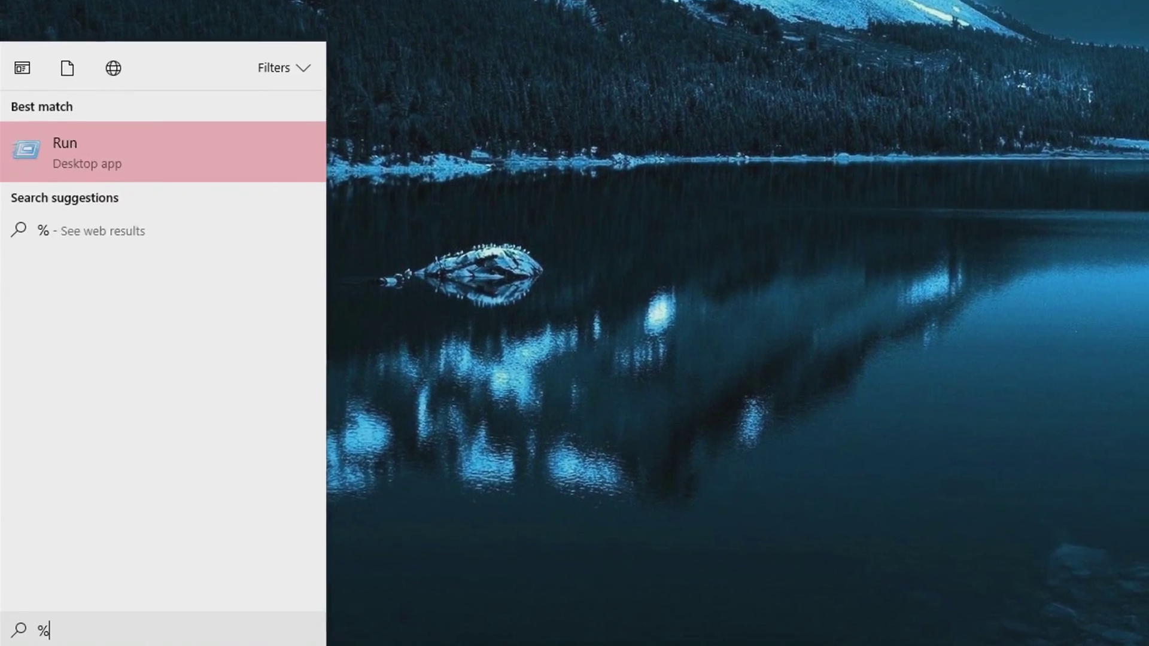
pyautogui.write('appdata%')
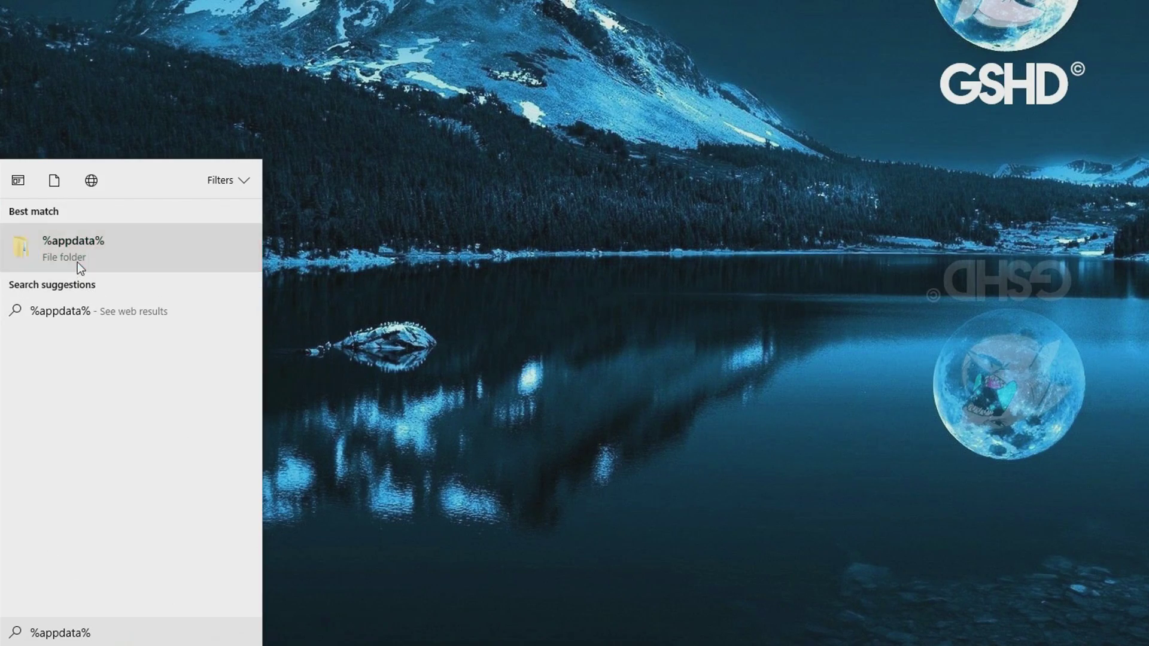
pyautogui.click(77, 262)
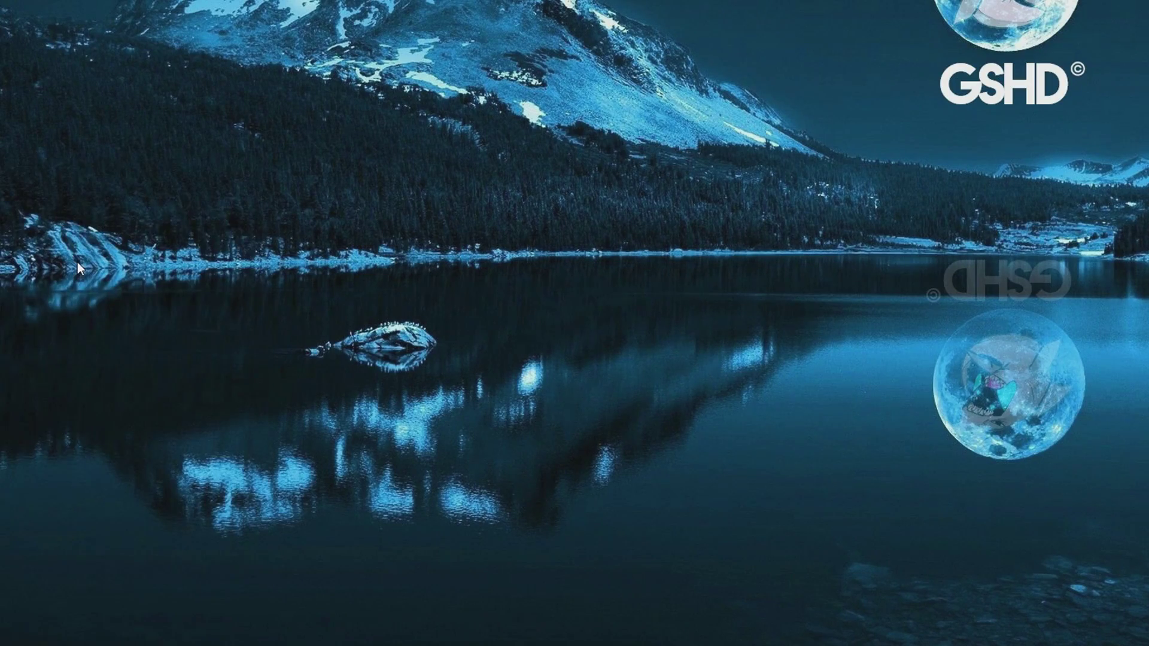
pyautogui.scroll(-3, 715, 339)
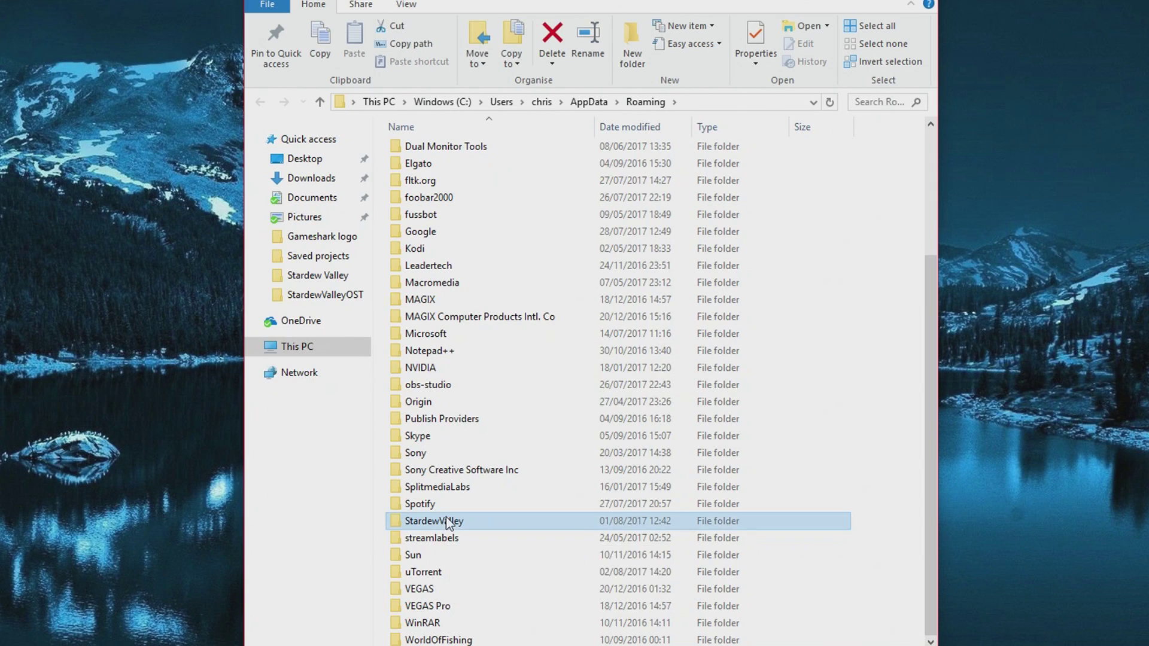
pyautogui.doubleClick(443, 521)
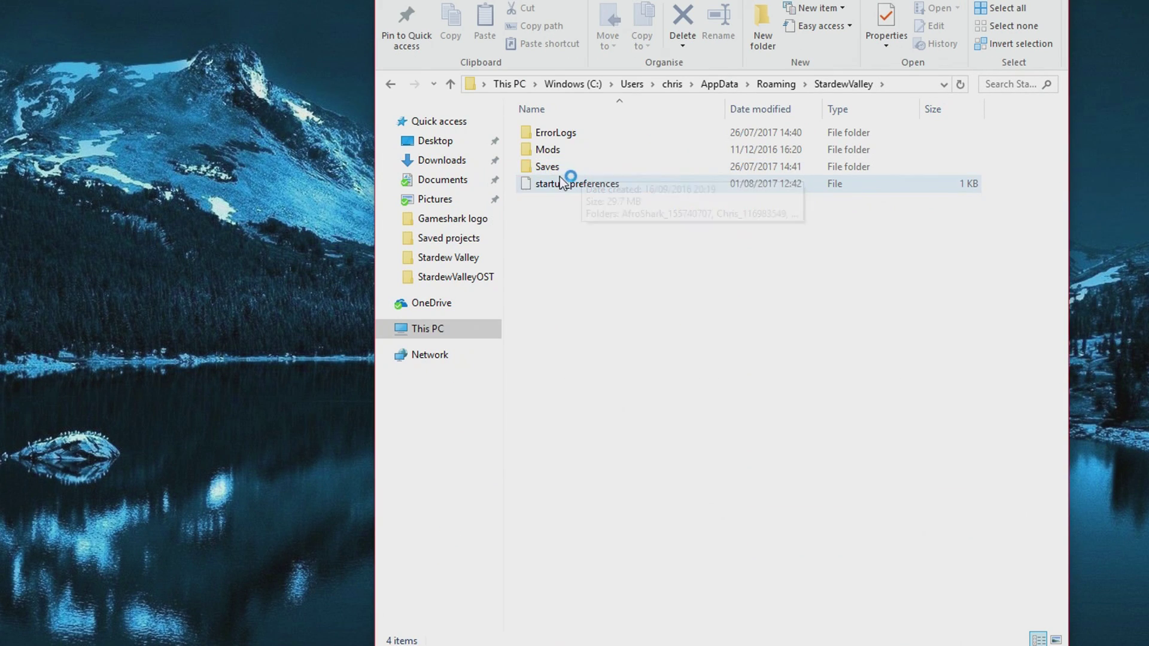
pyautogui.click(569, 167)
pyautogui.rightClick(557, 165)
pyautogui.click(622, 465)
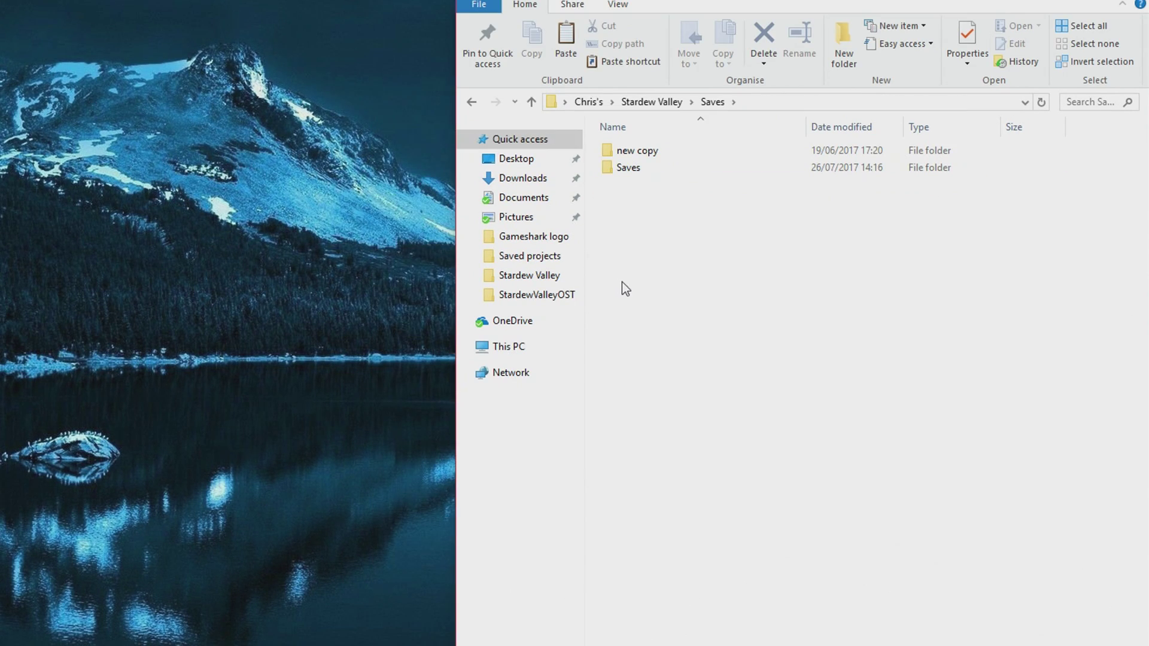
# Paste Saves into the backup Stardew Valley folder, replacing existing files, and verify the six save folders
pyautogui.rightClick(639, 217)
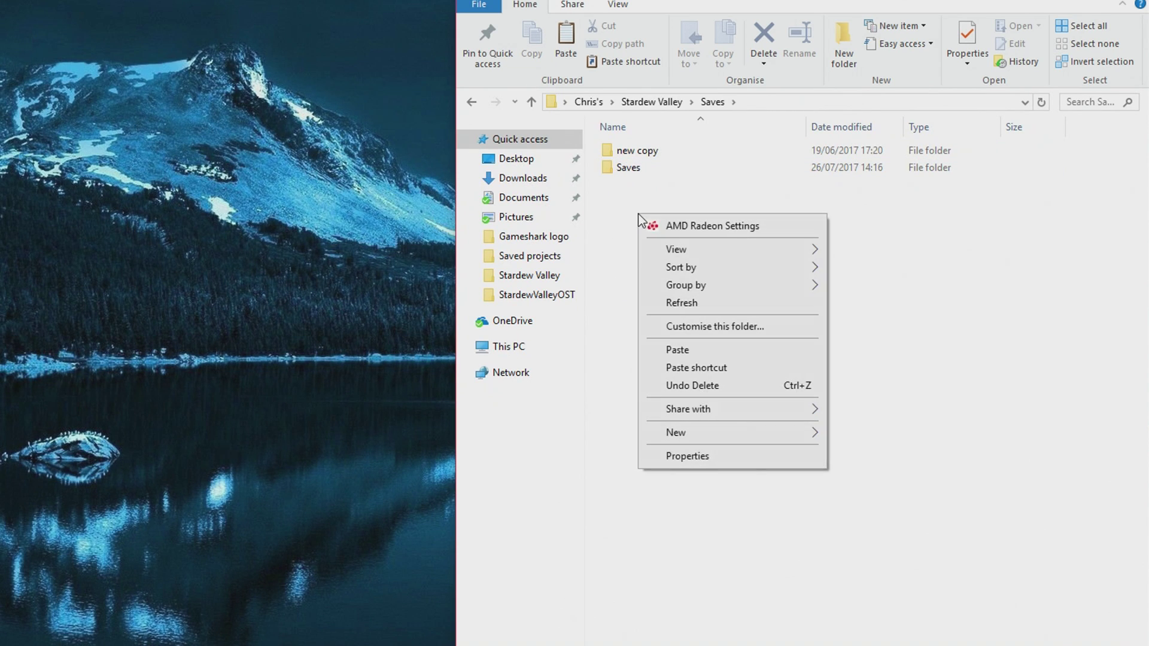
pyautogui.click(691, 350)
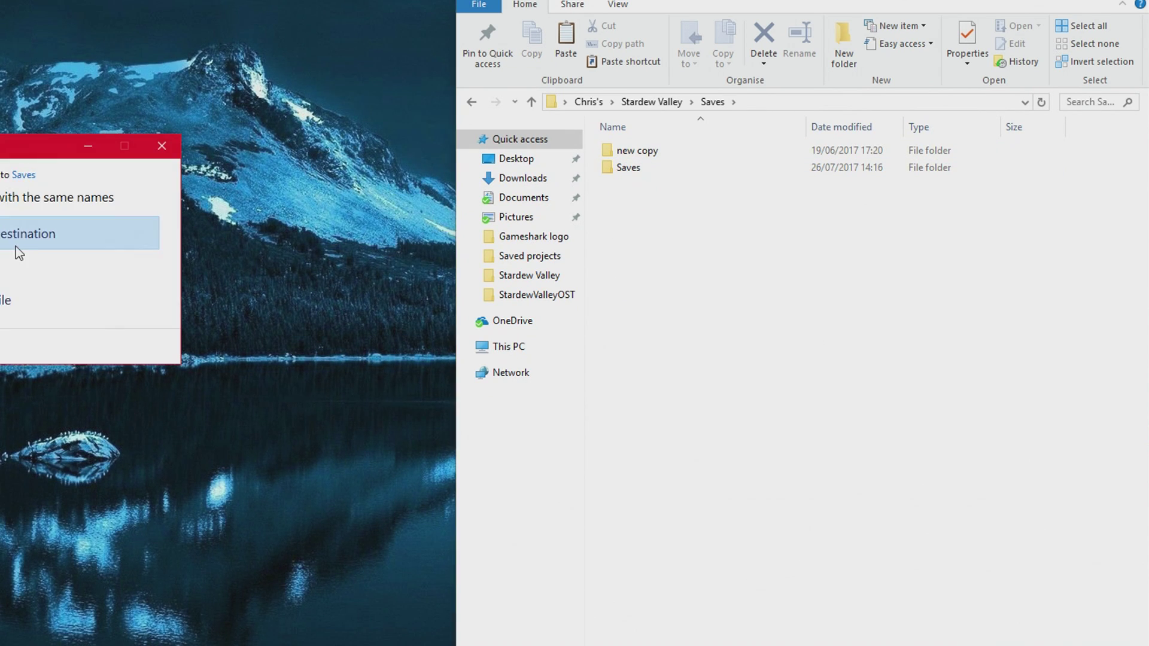
pyautogui.click(12, 241)
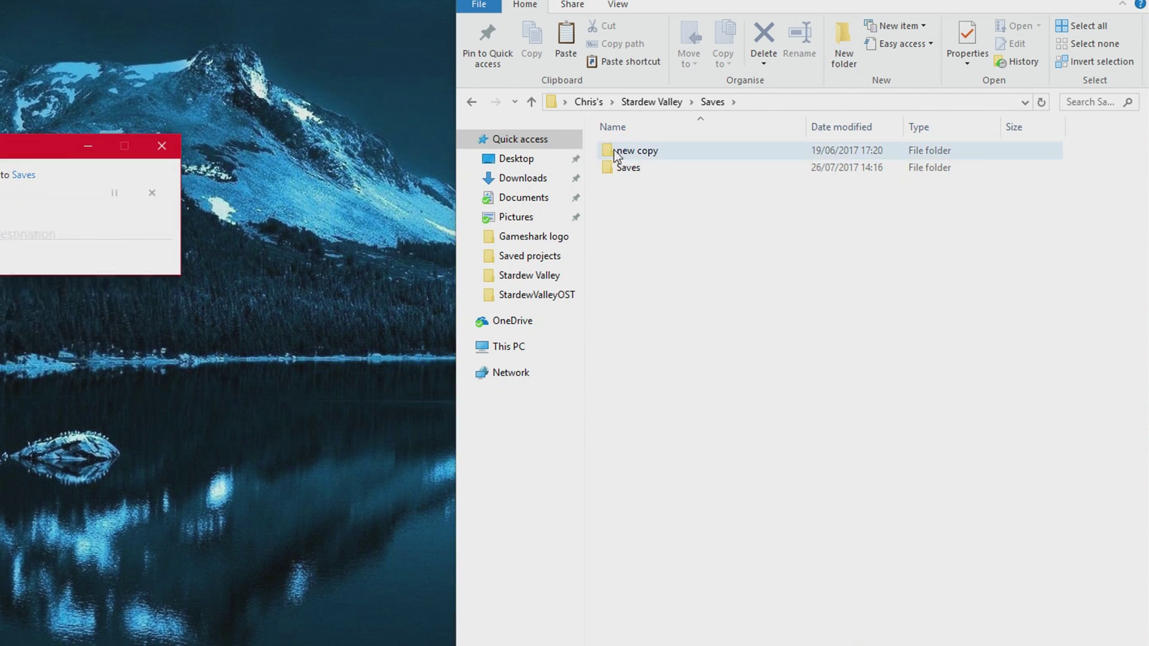
pyautogui.click(637, 174)
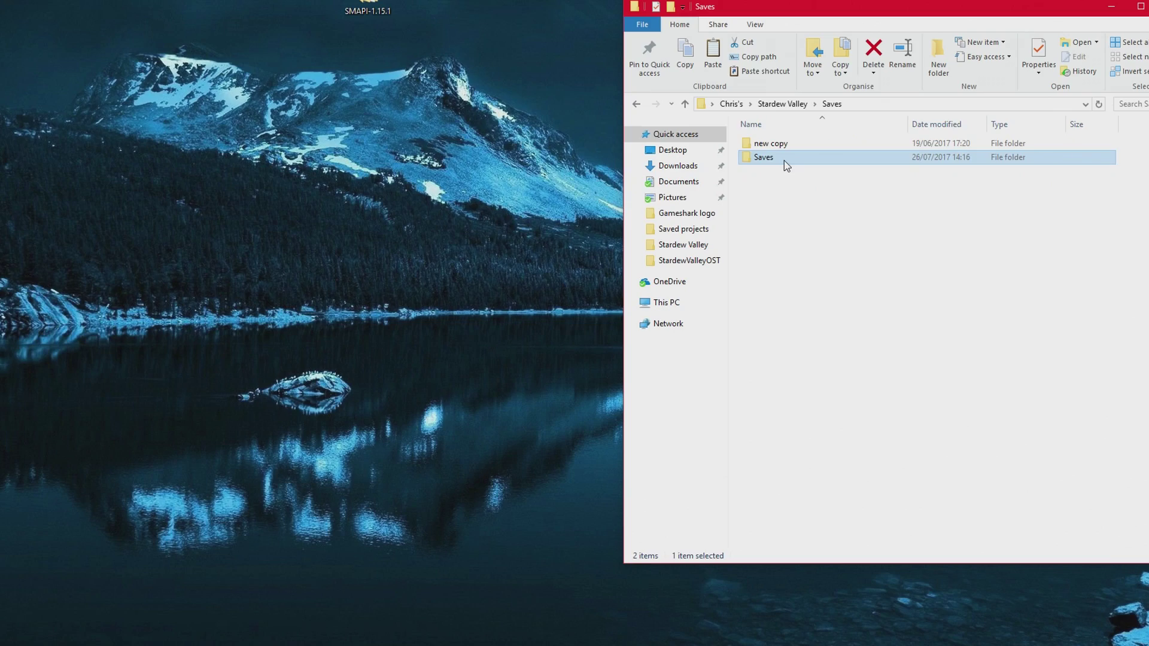
pyautogui.doubleClick(653, 168)
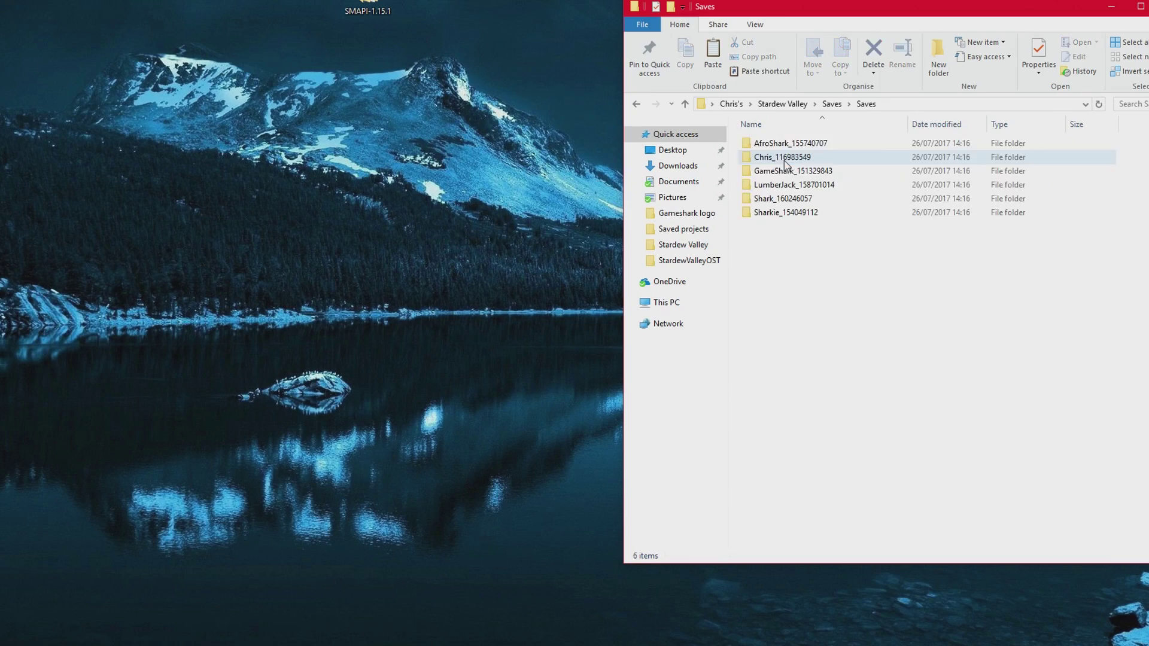
pyautogui.moveTo(788, 253); pyautogui.dragTo(798, 306)
pyautogui.click(1111, 6)
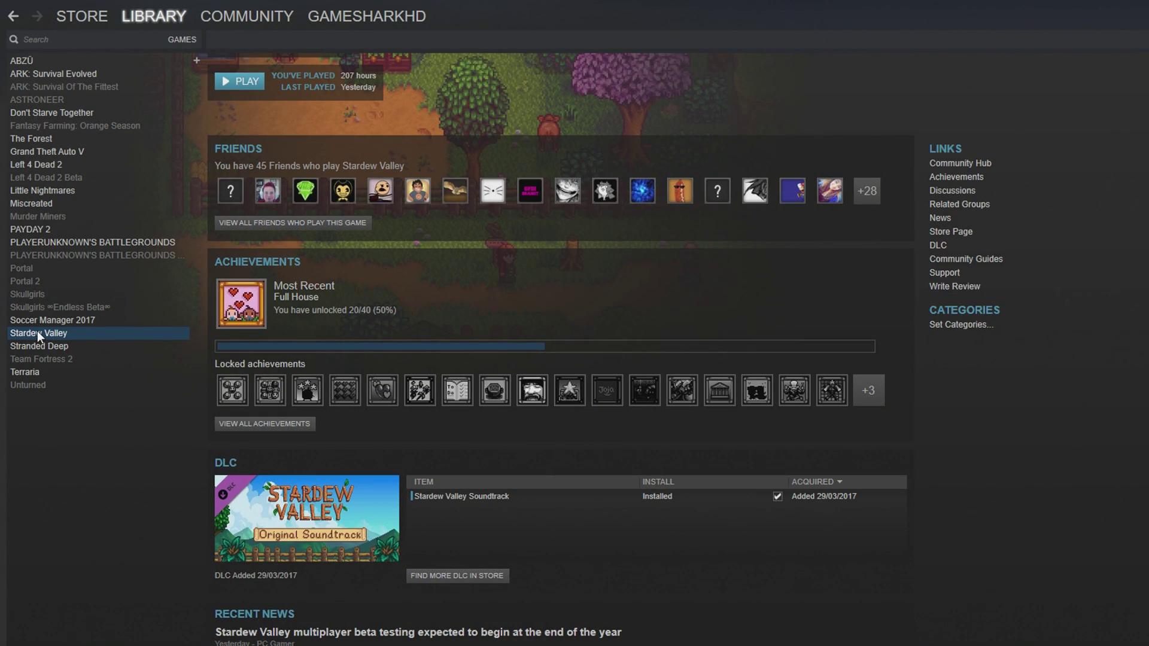
# Try Backup Game Files for Stardew Valley in Steam and dismiss the must-finish-updating notice
pyautogui.rightClick(2, 293)
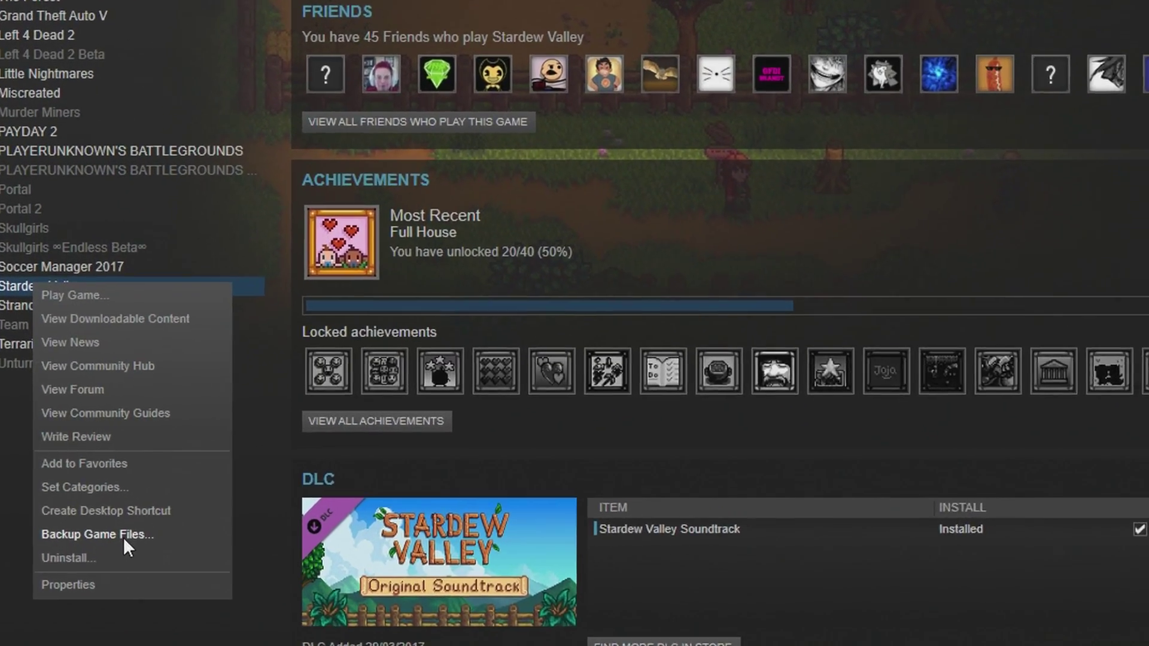
pyautogui.click(122, 536)
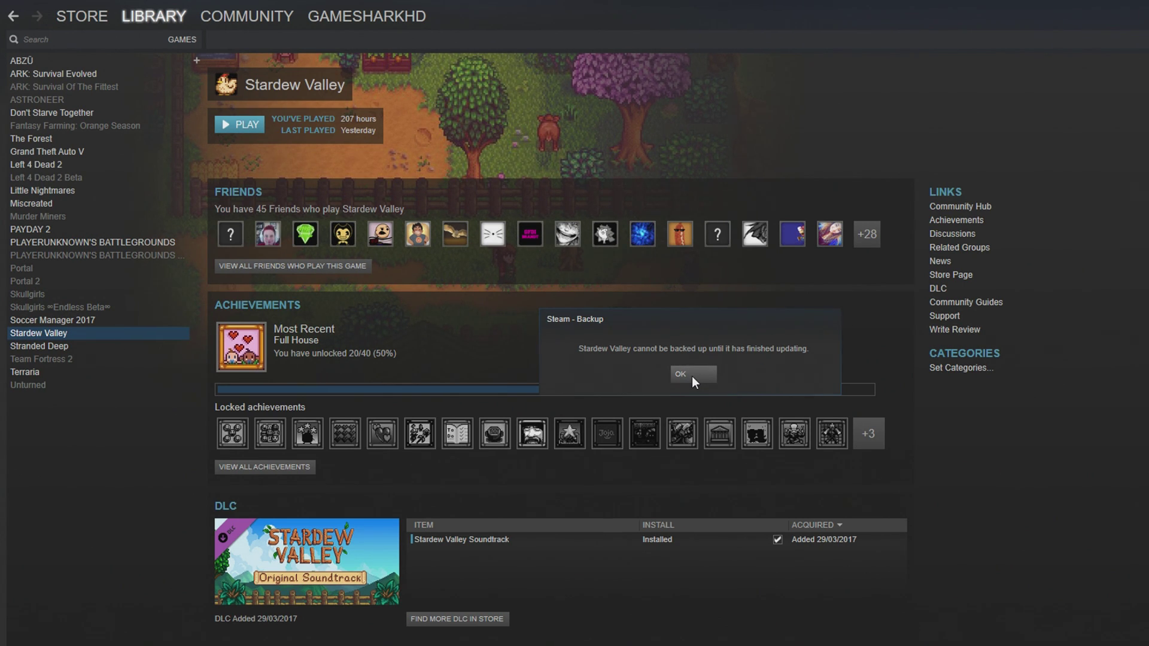
pyautogui.click(692, 377)
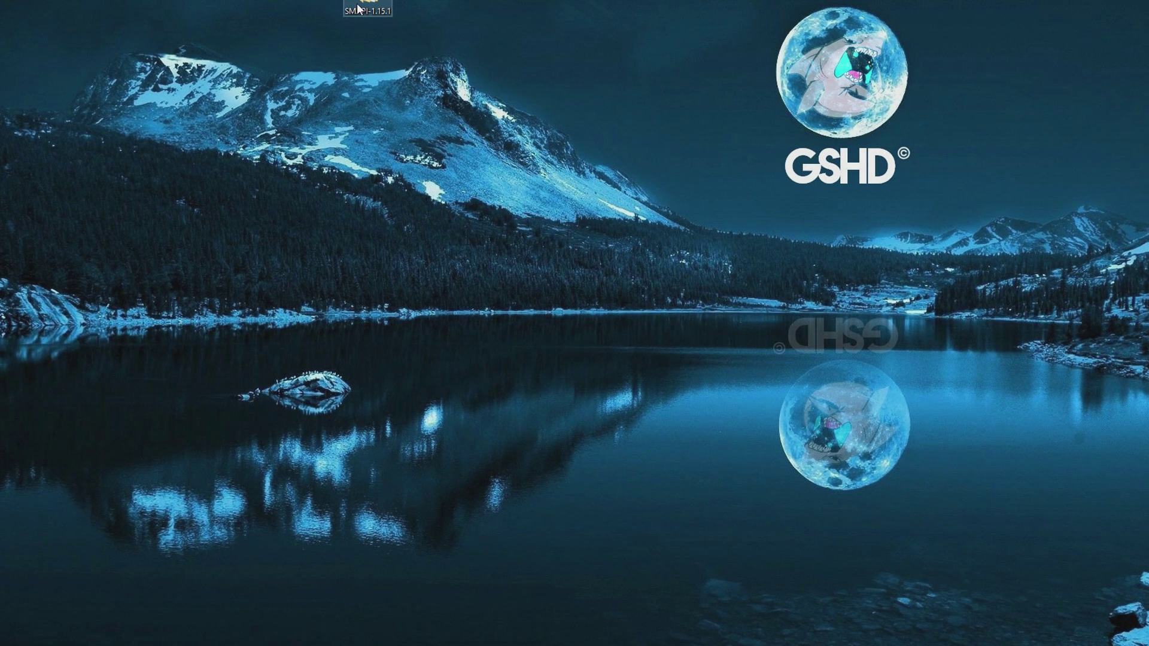
# Open C:\Program Files (x86)\Steam\steamapps\common\Stardew Valley in a window on the right
pyautogui.press('super+e')
pyautogui.moveTo(747, 18); pyautogui.dragTo(632, 15)
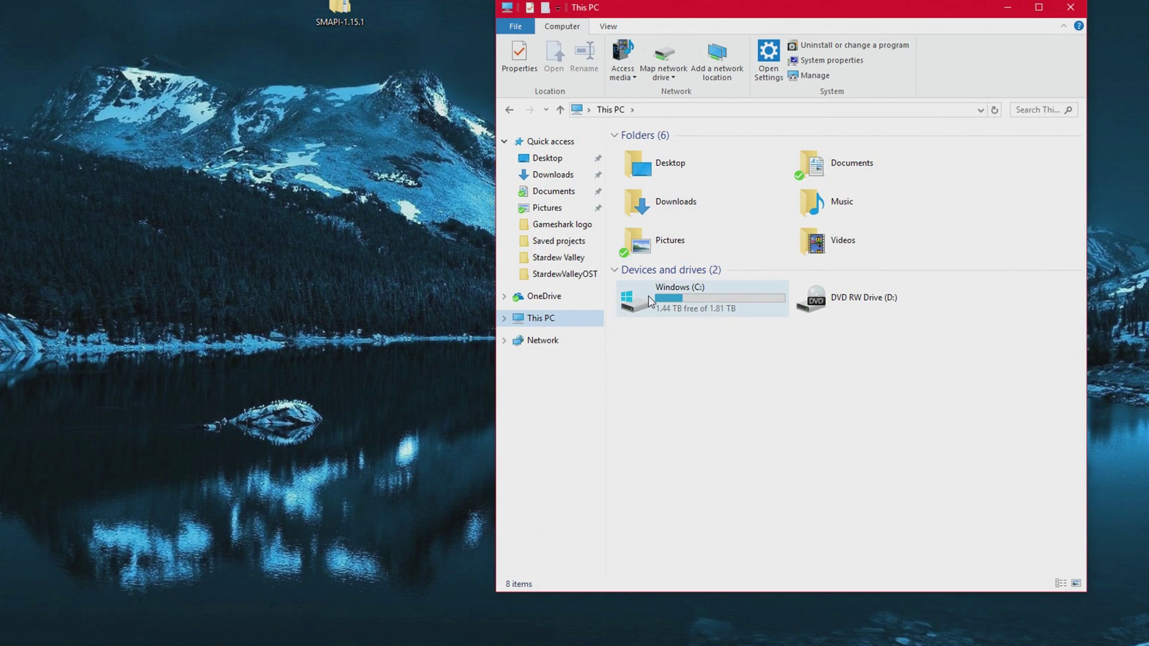
pyautogui.doubleClick(648, 296)
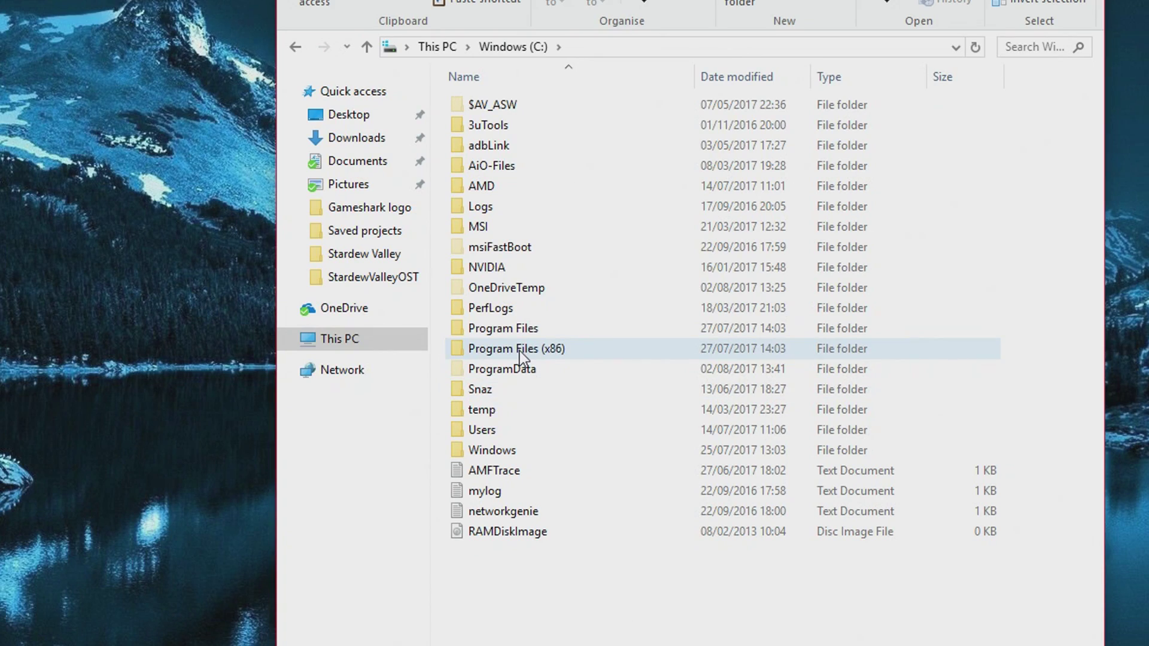
pyautogui.doubleClick(568, 350)
pyautogui.scroll(-3, 533, 447)
pyautogui.click(493, 552)
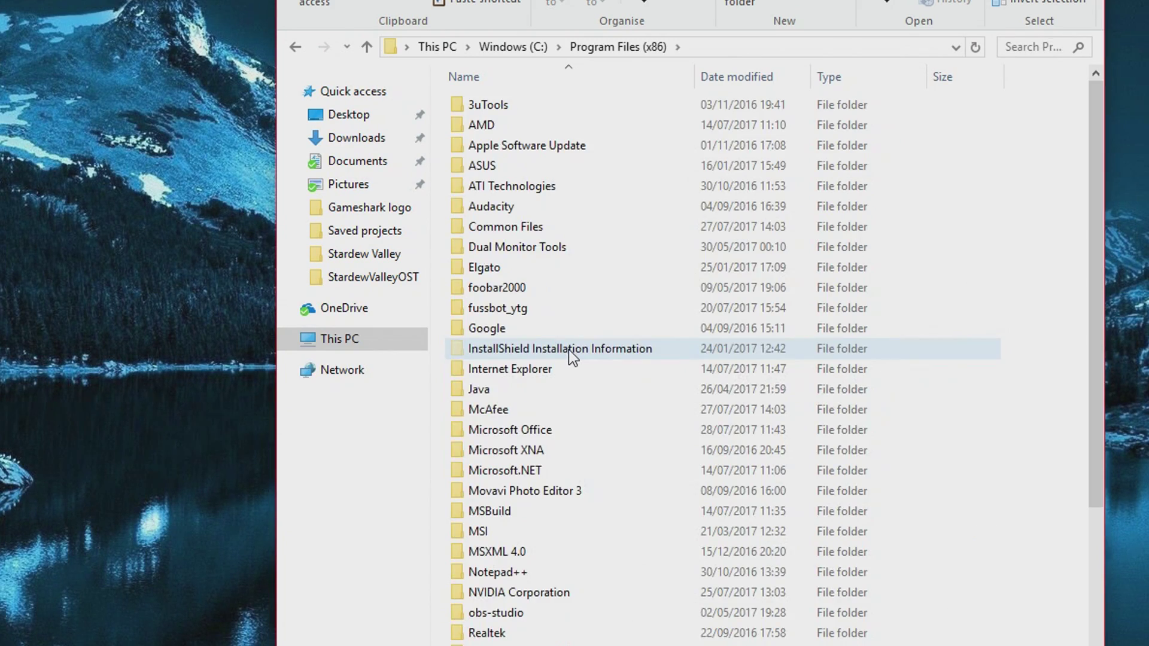
pyautogui.doubleClick(487, 462)
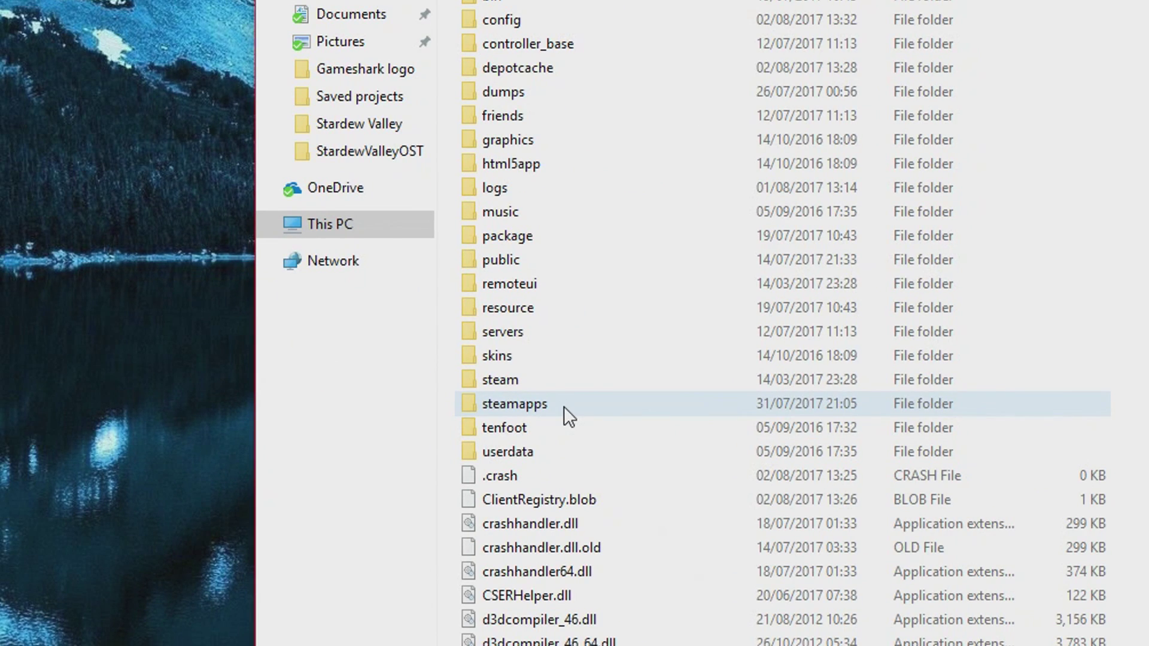
pyautogui.doubleClick(564, 406)
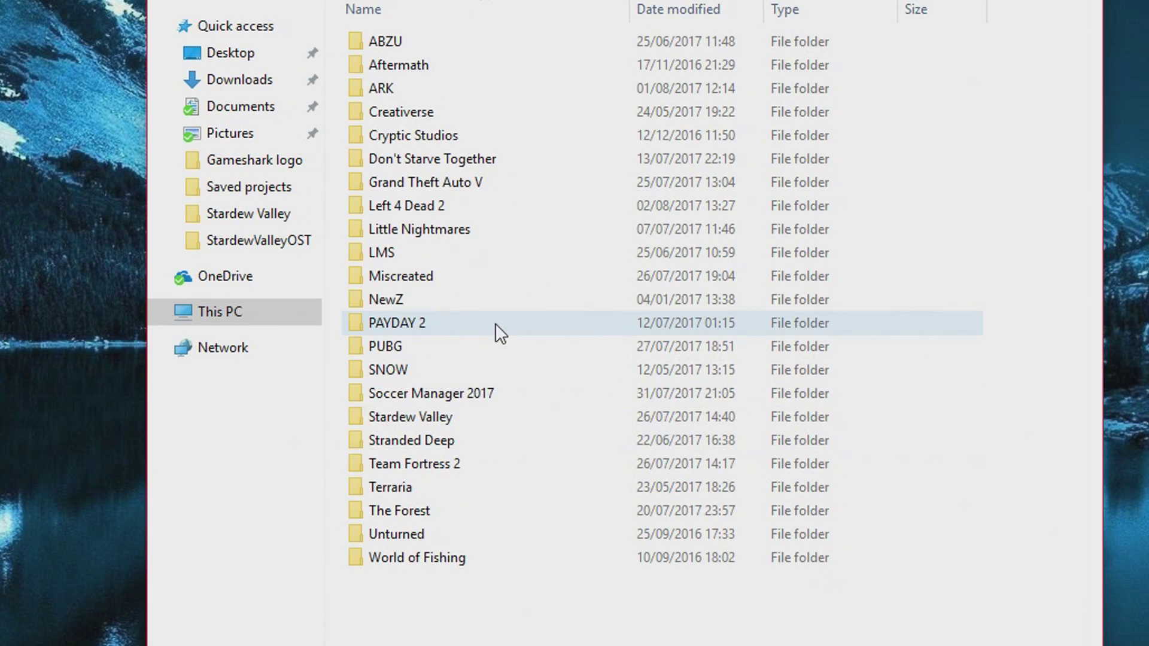
pyautogui.doubleClick(456, 419)
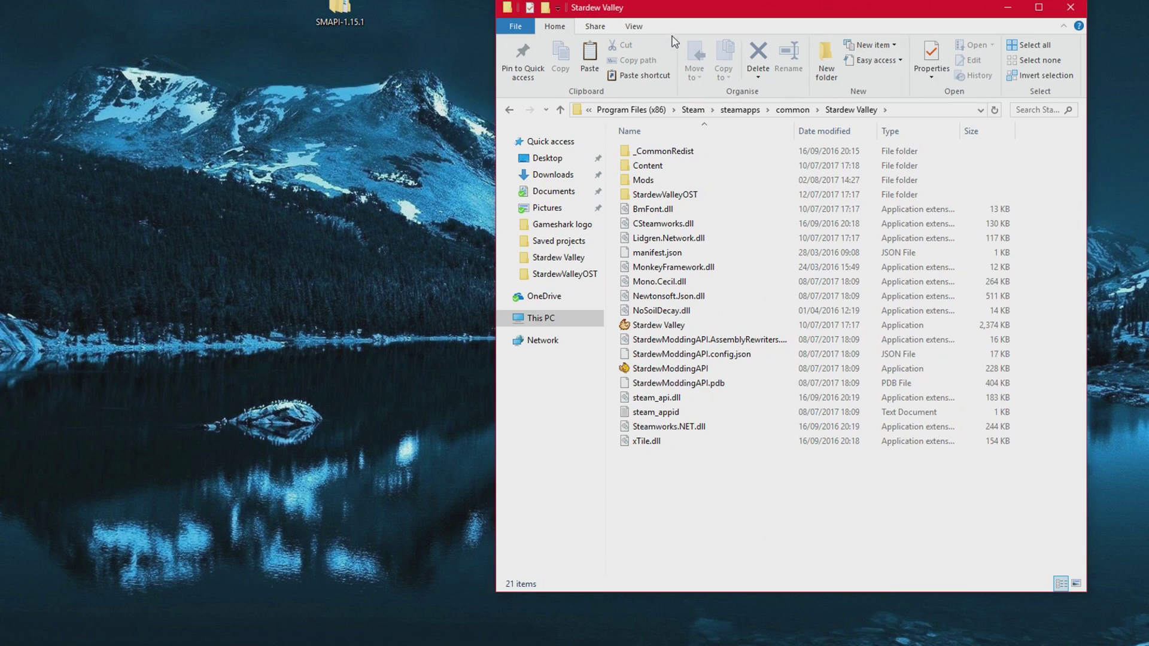
pyautogui.moveTo(673, 17); pyautogui.dragTo(733, 12)
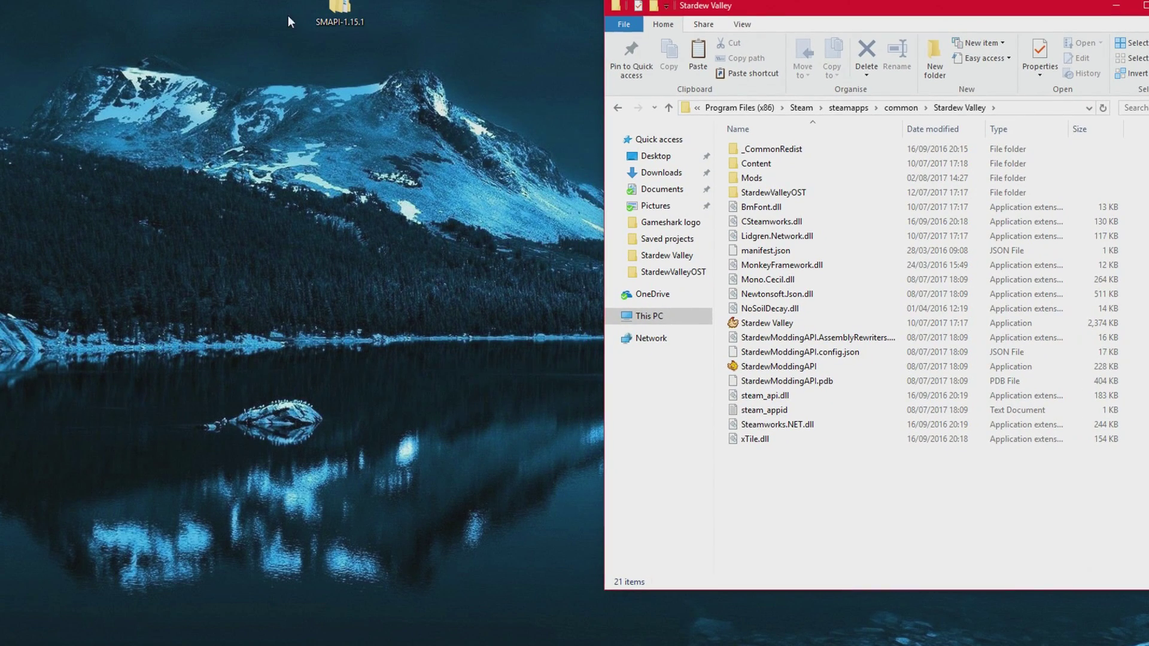
# Open SMAPI-1.15.1\SMAPI 1.15.1\internal\Windows in a window on the left
pyautogui.click(323, 15)
pyautogui.doubleClick(324, 15)
pyautogui.moveTo(757, 25); pyautogui.dragTo(227, 21)
pyautogui.doubleClick(162, 153)
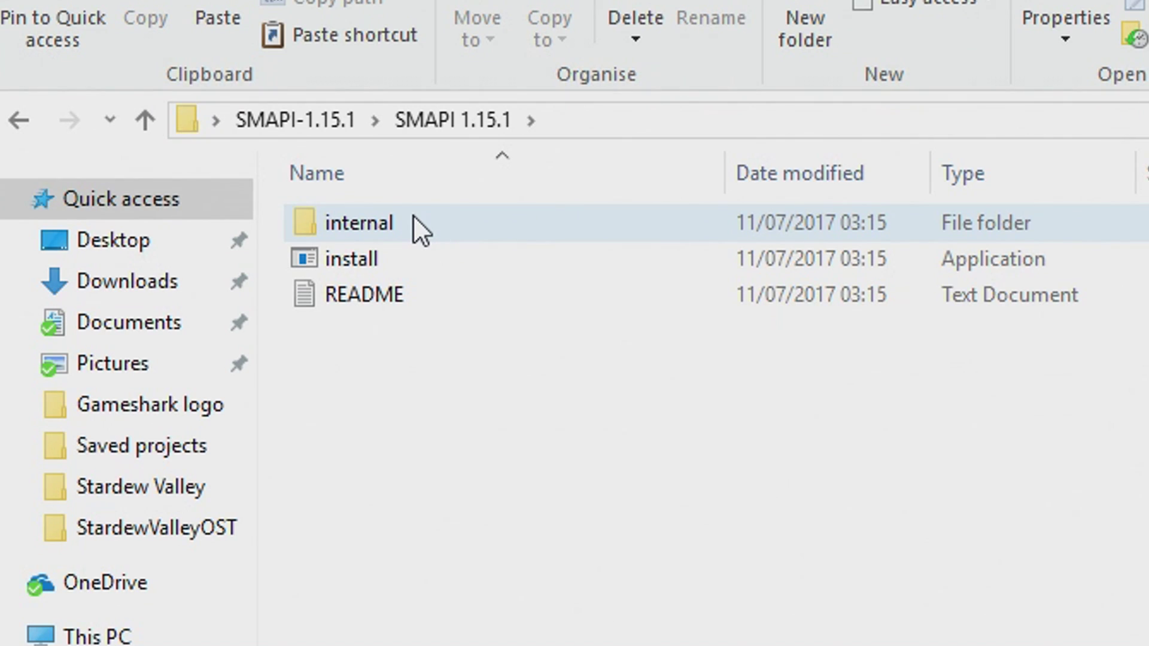
pyautogui.doubleClick(413, 219)
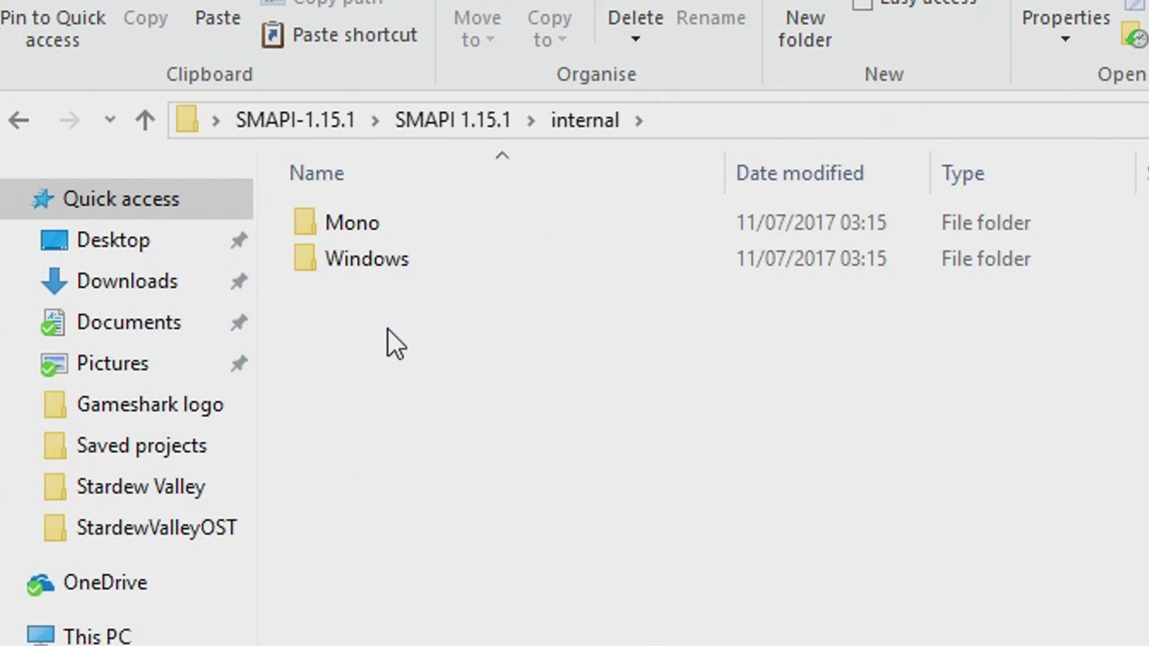
pyautogui.doubleClick(430, 263)
# Copy all 8 SMAPI files into the Stardew Valley folder, replacing existing files
pyautogui.moveTo(552, 645); pyautogui.dragTo(324, 264)
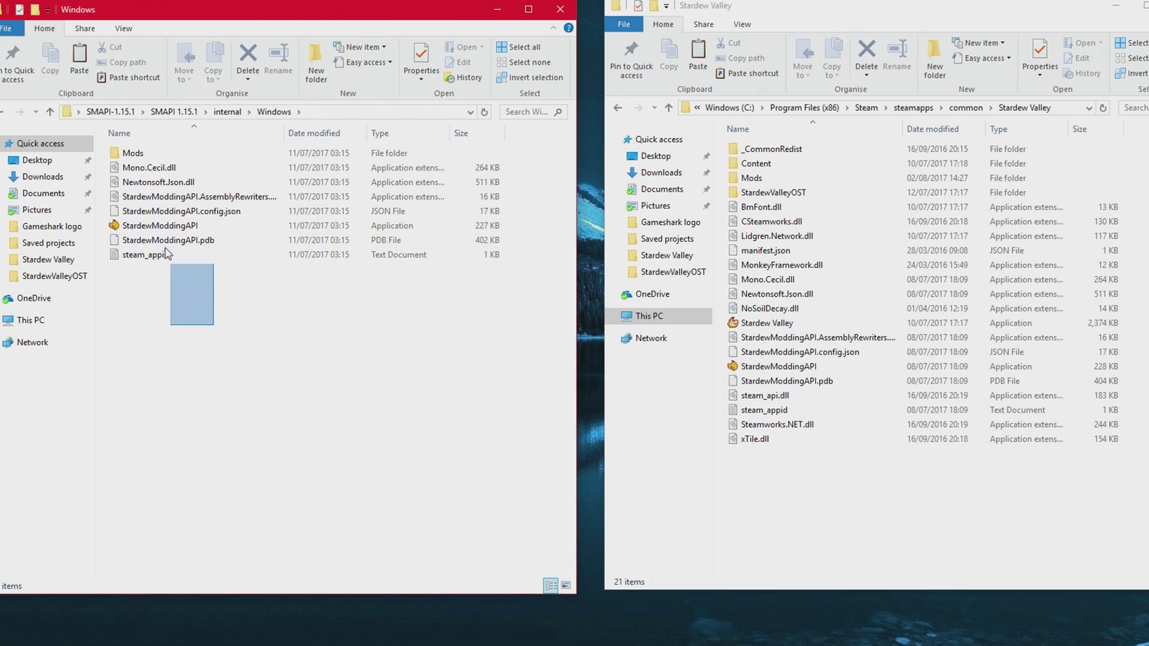
pyautogui.moveTo(122, 167); pyautogui.dragTo(121, 149)
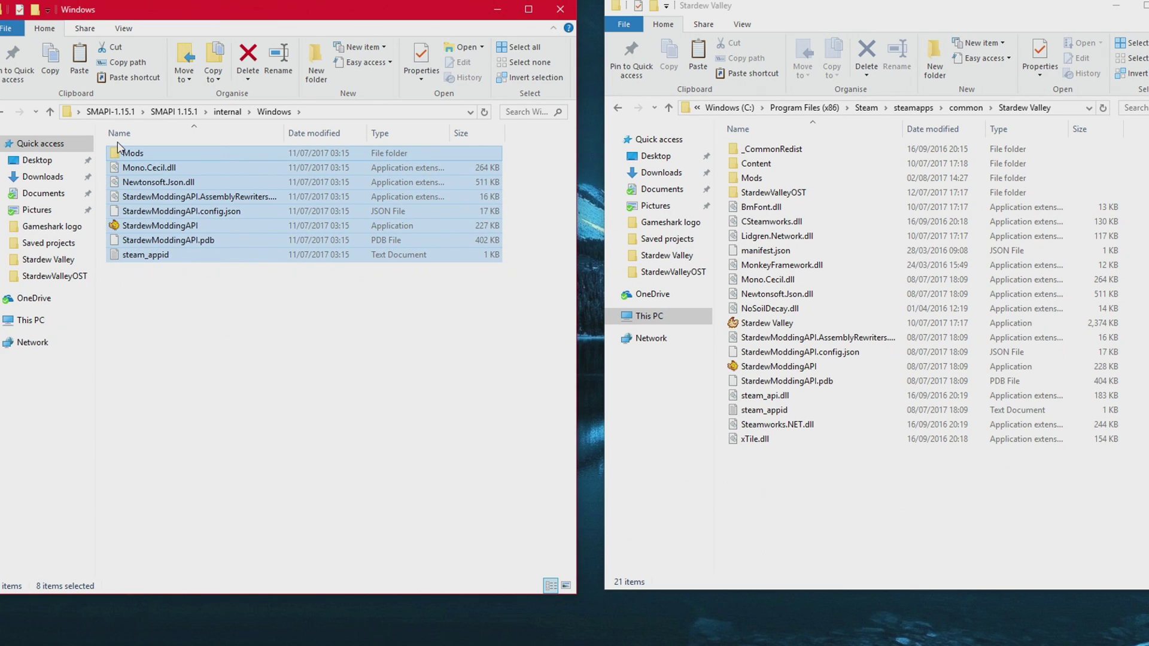
pyautogui.moveTo(151, 202); pyautogui.dragTo(847, 492)
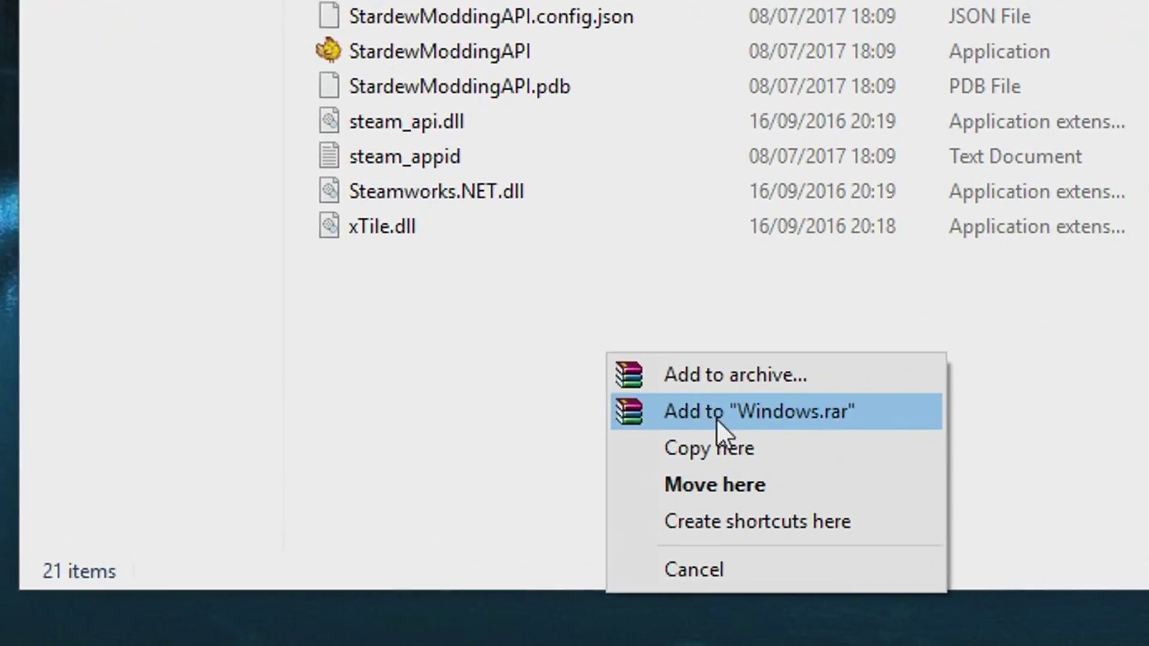
pyautogui.click(718, 447)
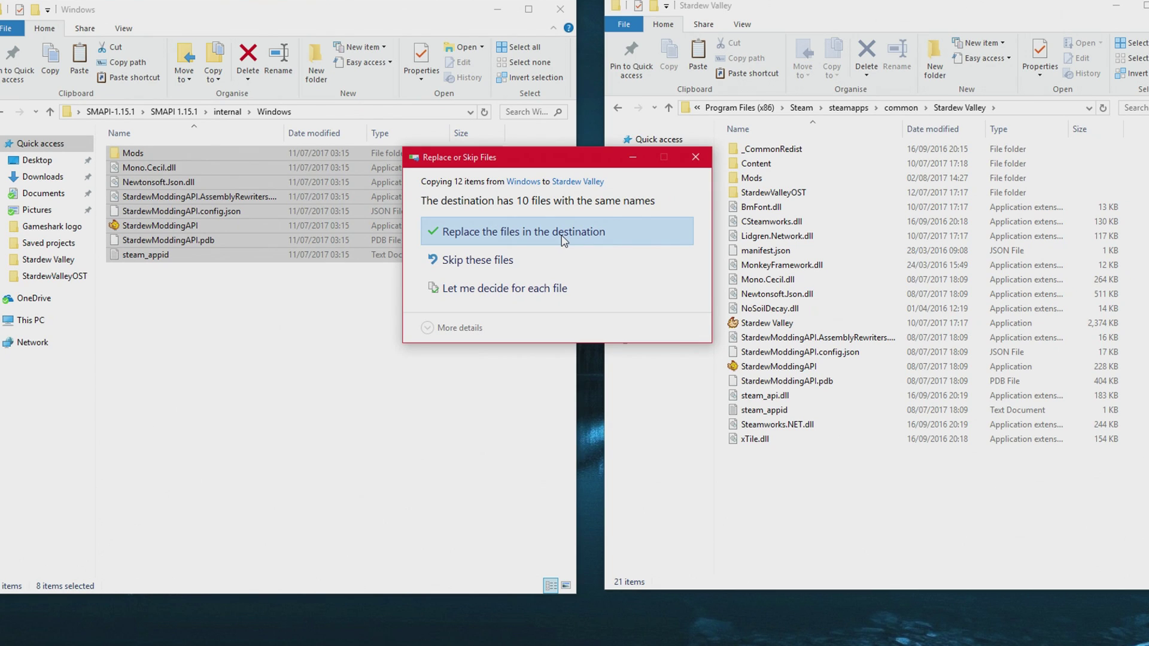
pyautogui.click(563, 240)
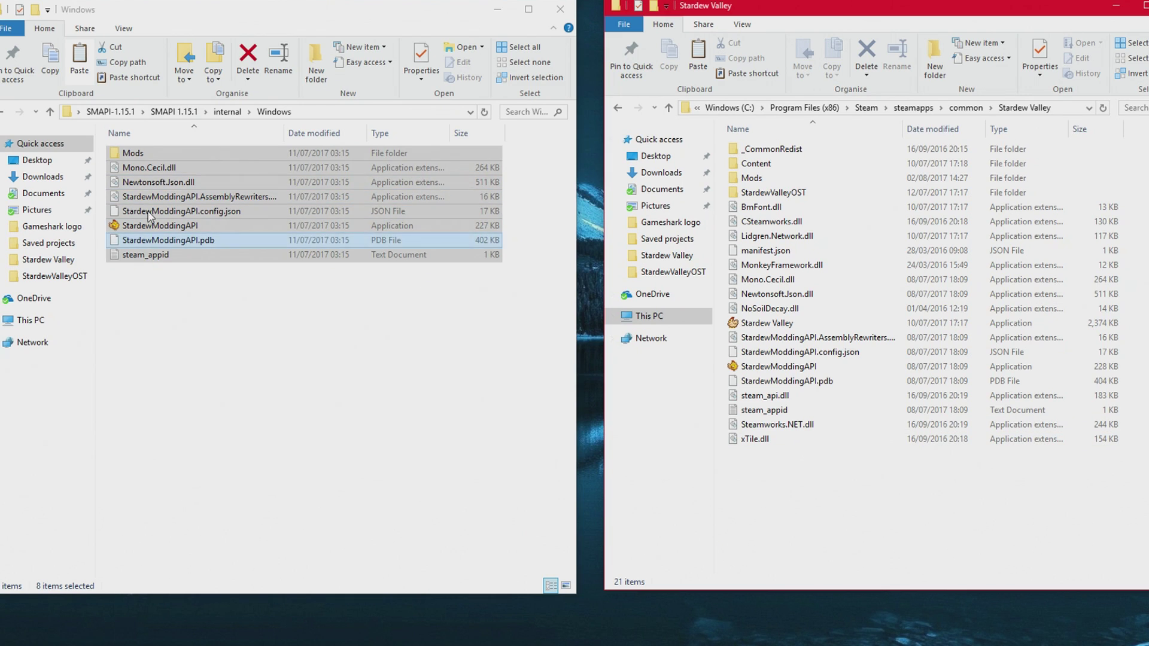
# Check the copied files in the game folder and open its Mods folder
pyautogui.click(141, 306)
pyautogui.moveTo(776, 486); pyautogui.dragTo(778, 164)
pyautogui.click(785, 464)
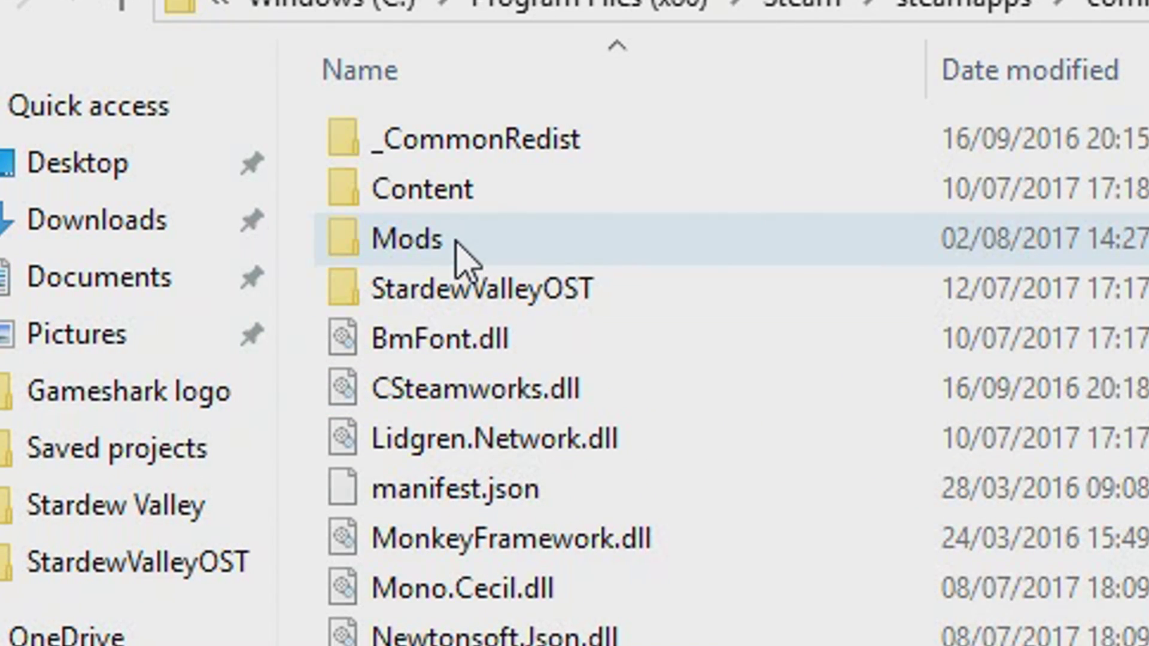
pyautogui.doubleClick(455, 243)
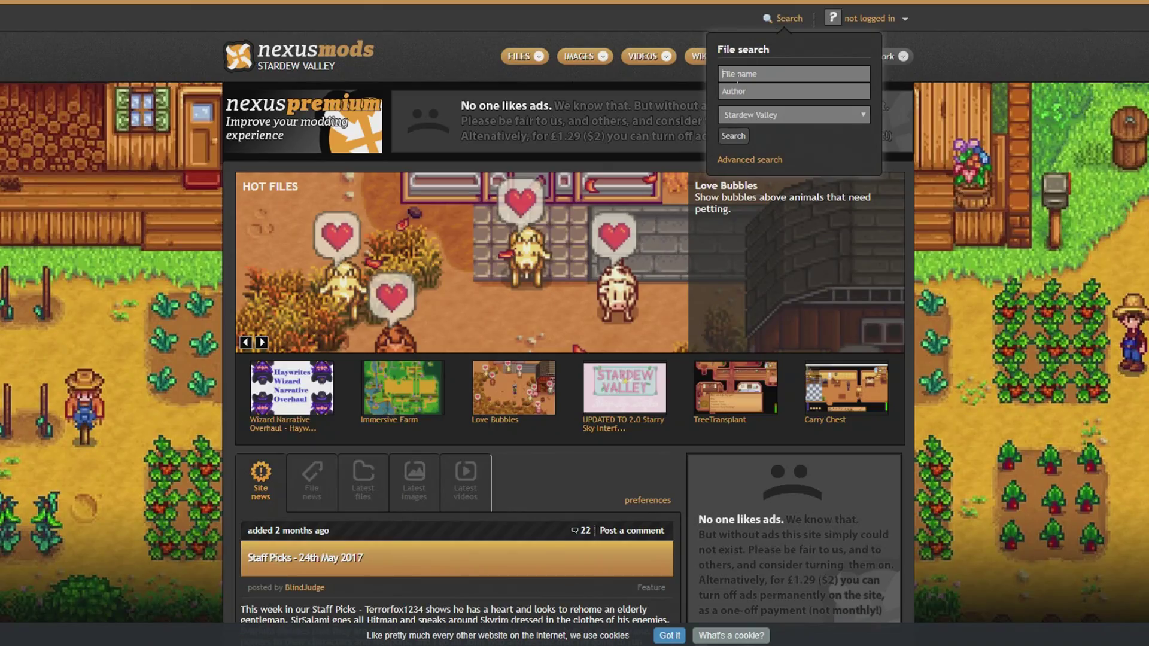
# Search Nexus Mods for cjb and open the CJB Item Spawner files list
pyautogui.write('cjb')
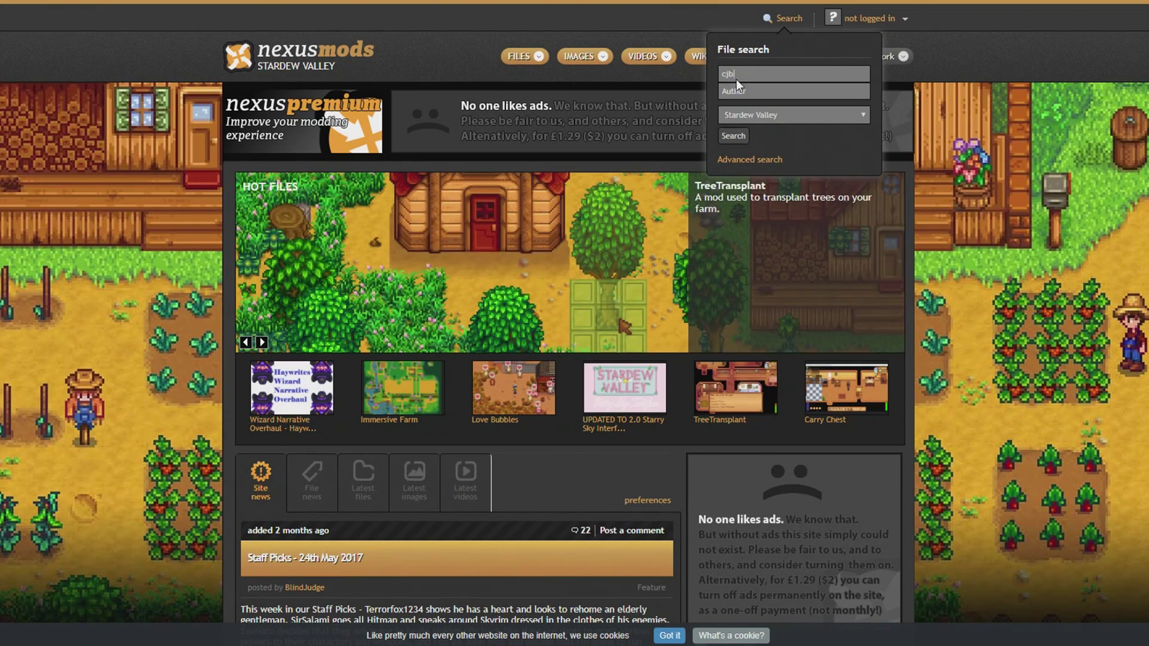
pyautogui.press('Return')
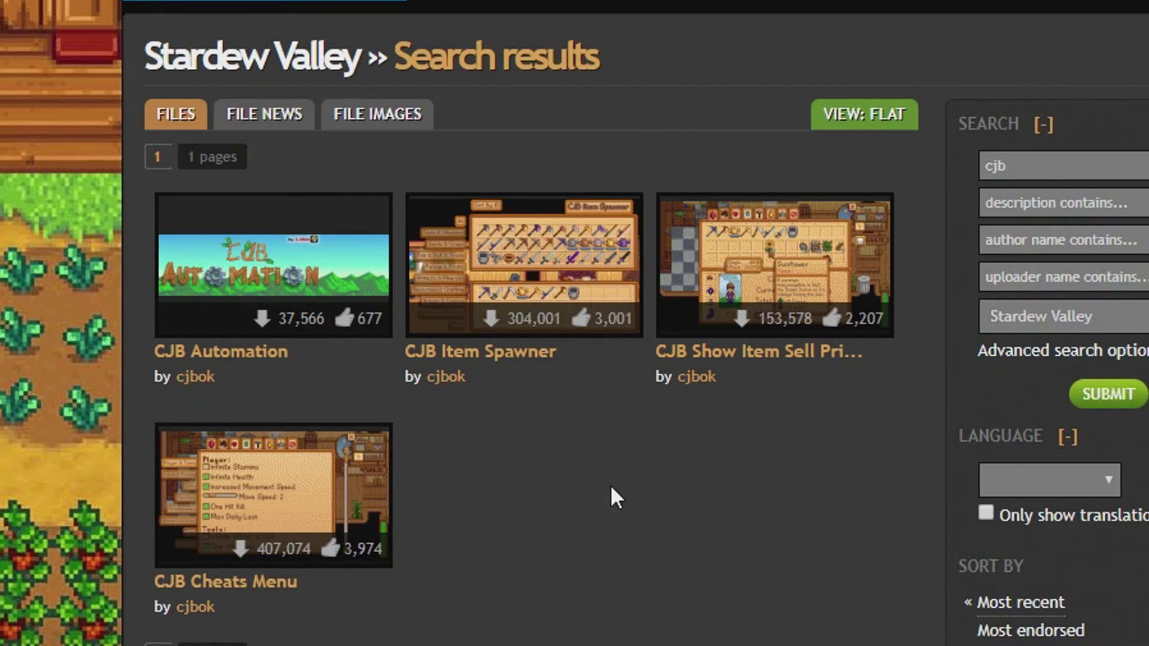
pyautogui.scroll(-2, 616, 462)
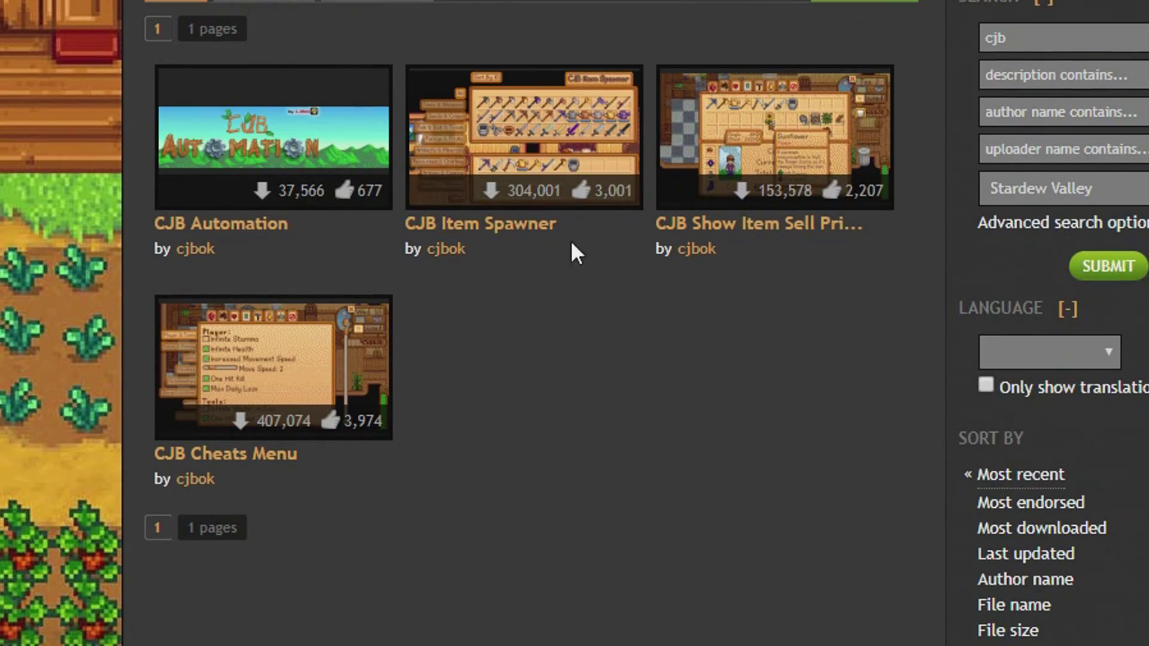
pyautogui.click(506, 224)
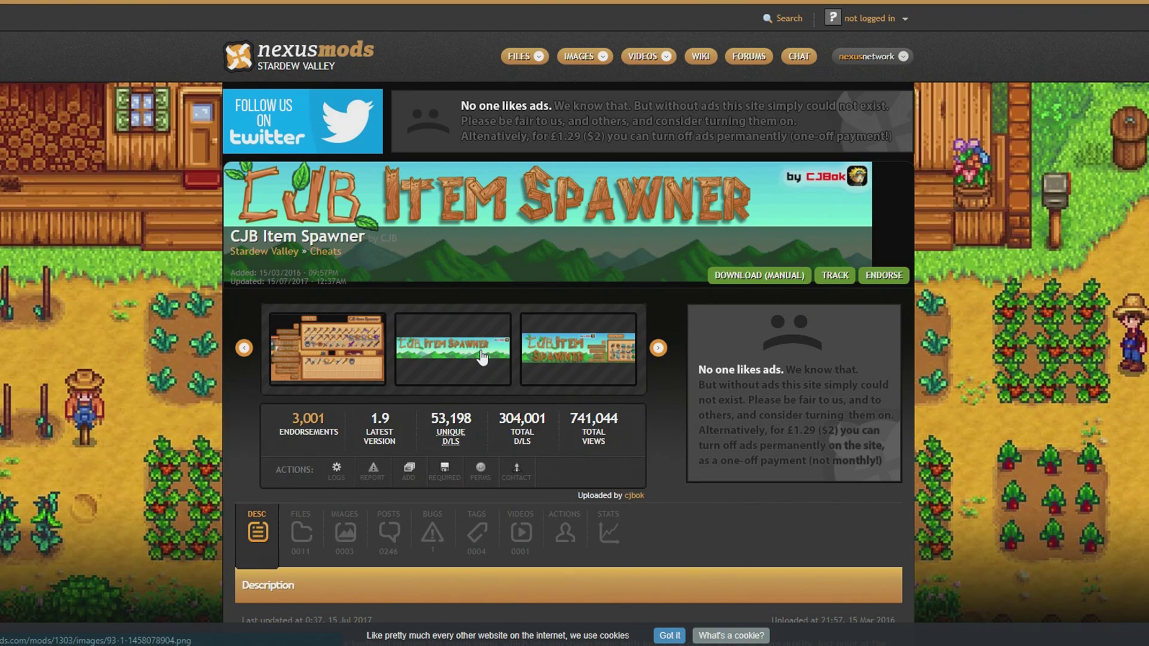
pyautogui.scroll(-1, 482, 357)
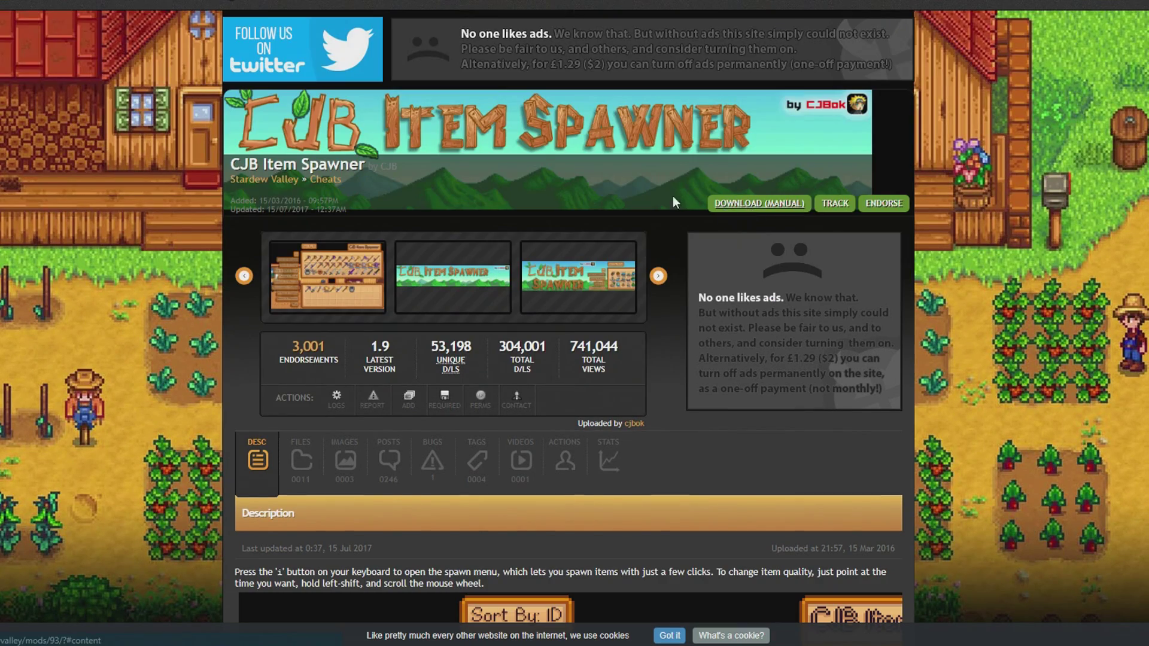
pyautogui.click(760, 203)
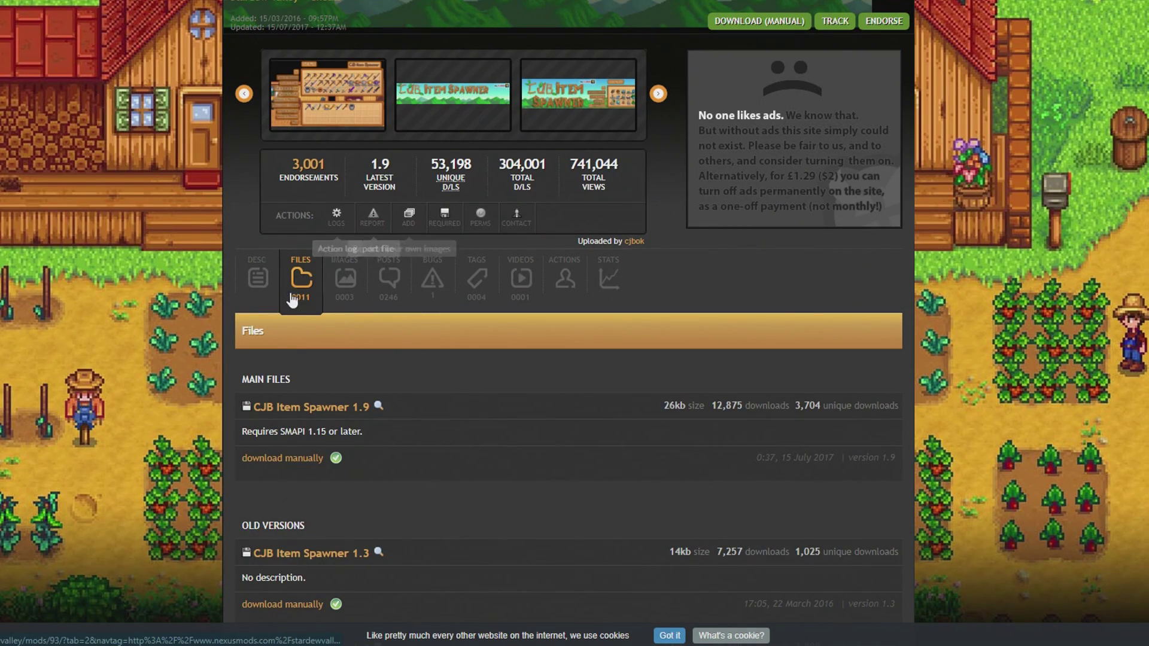
# Manually download CJB Item Spawner 1.9 and place the zip on the desktop
pyautogui.scroll(-2, 321, 371)
pyautogui.scroll(-1, 320, 305)
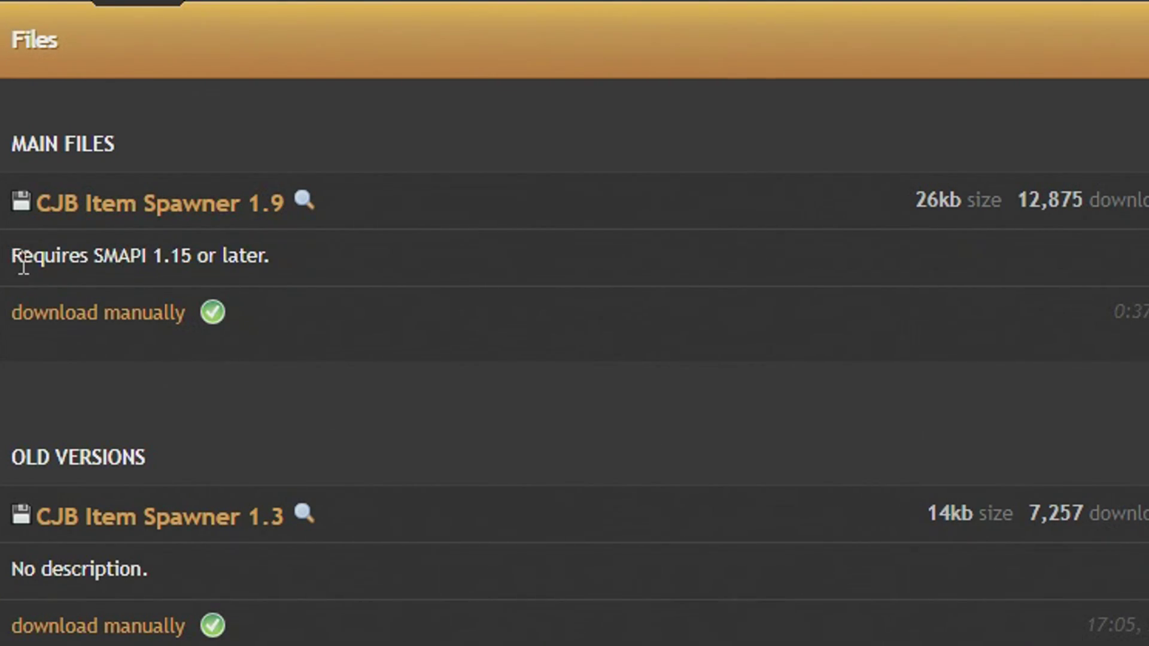
pyautogui.click(126, 317)
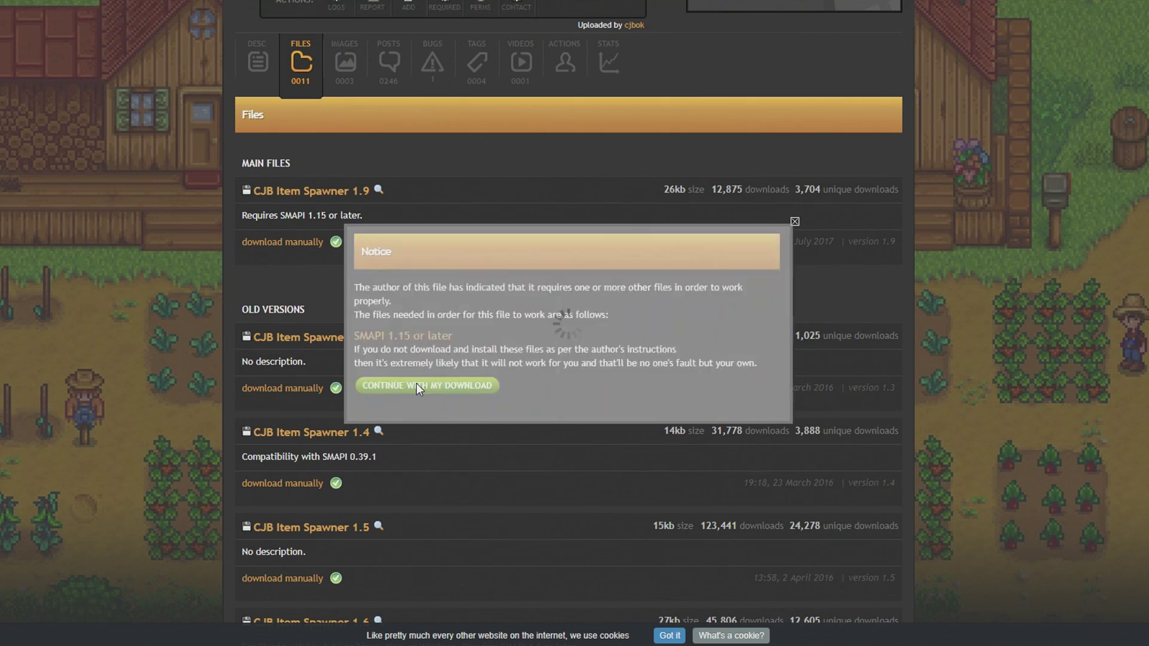
pyautogui.click(403, 618)
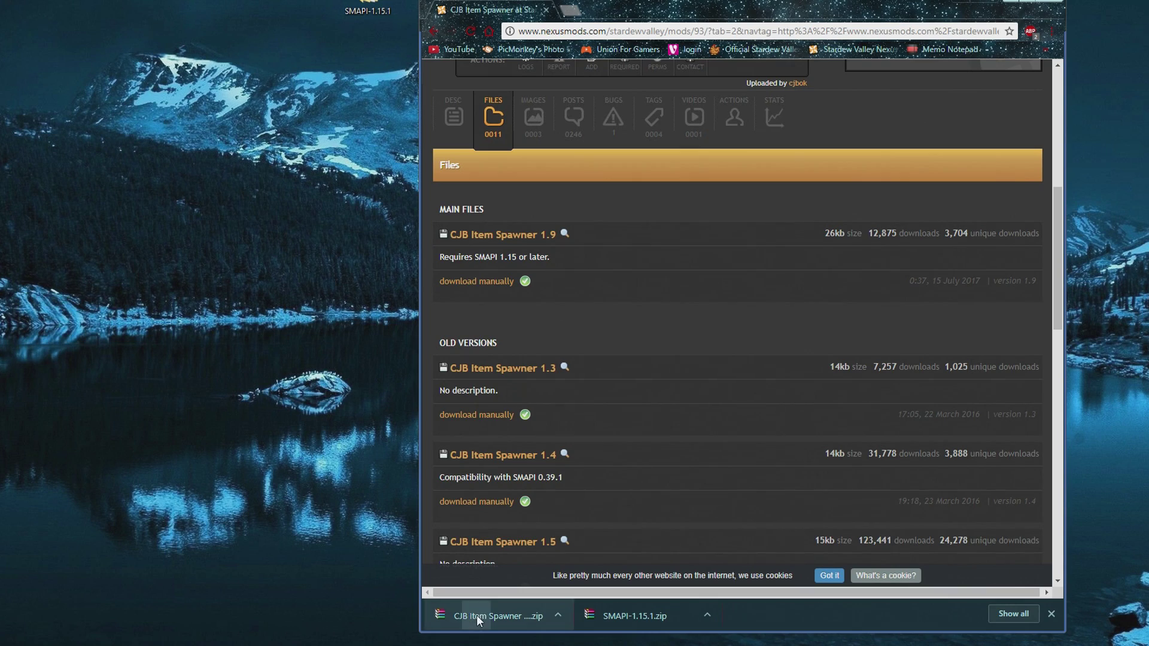
pyautogui.moveTo(476, 615); pyautogui.dragTo(281, 4)
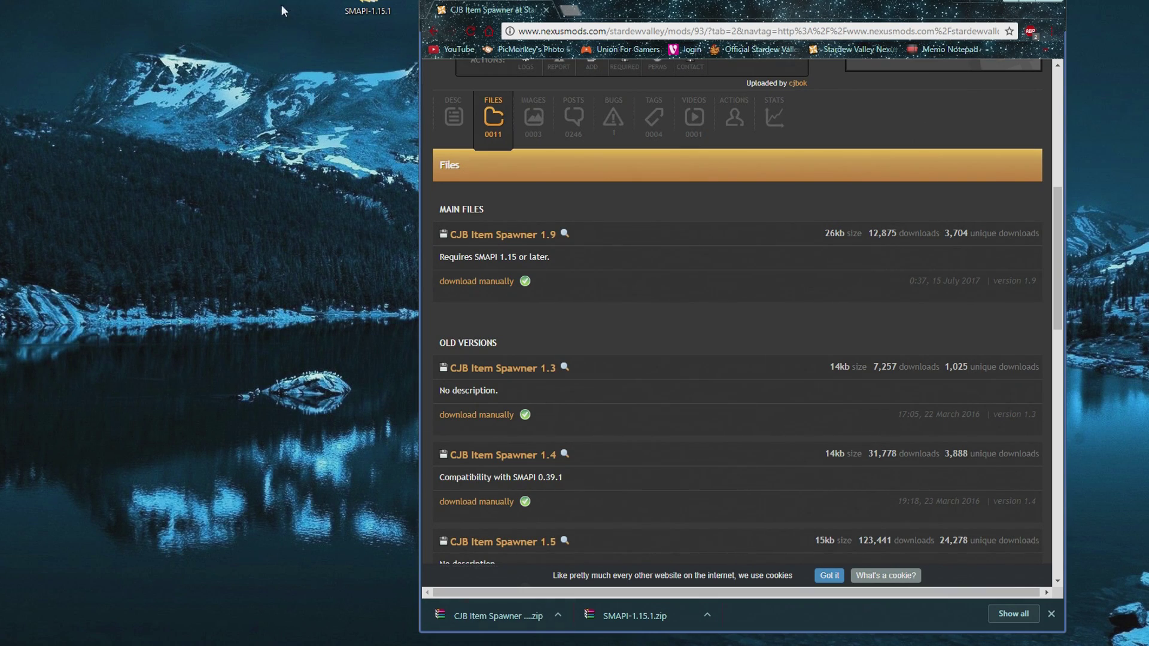
# Extract the CJB Item Spawner archive to its own desktop folder and open it
pyautogui.click(1031, 7)
pyautogui.moveTo(257, 6); pyautogui.dragTo(165, 8)
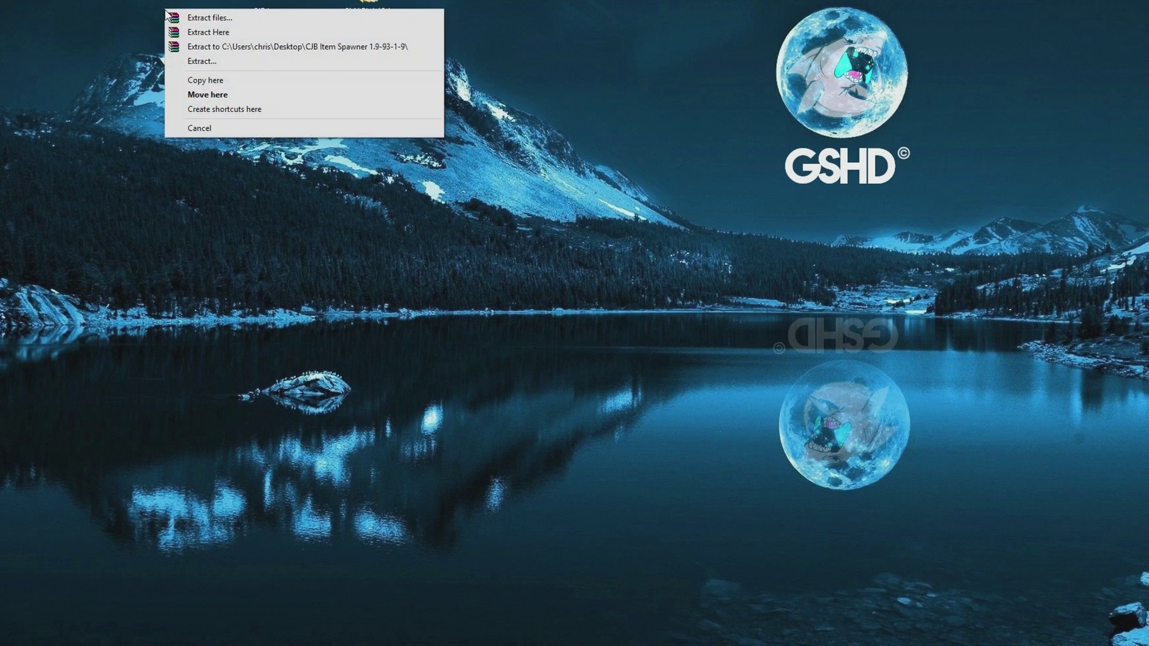
pyautogui.click(252, 46)
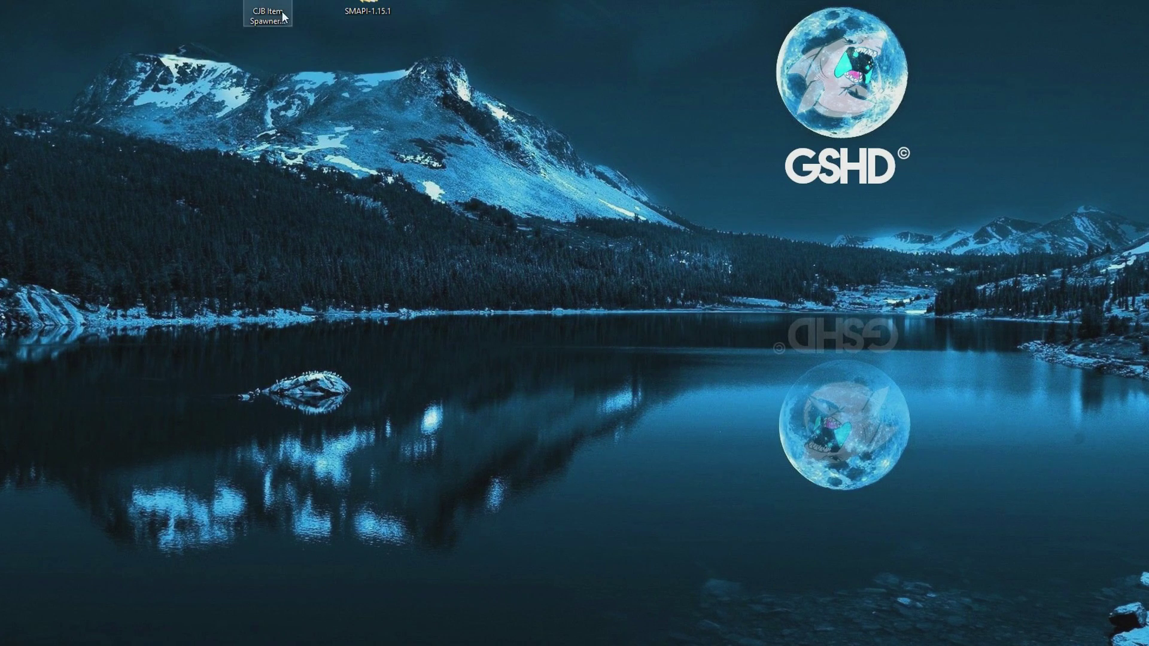
pyautogui.press('Delete')
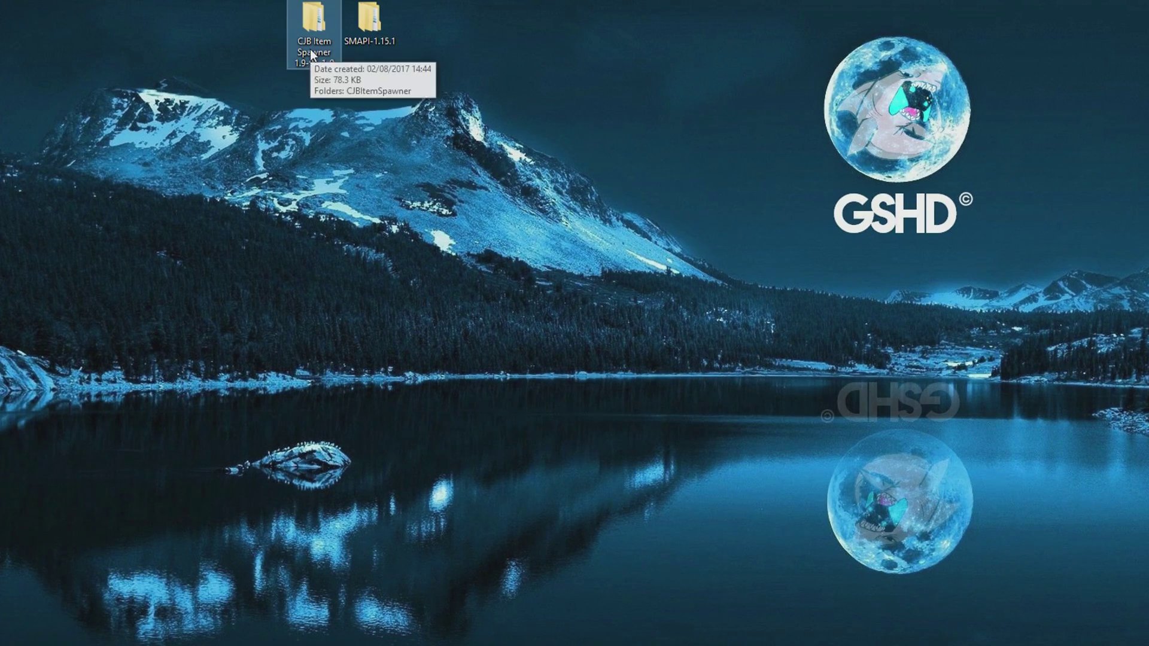
pyautogui.doubleClick(310, 41)
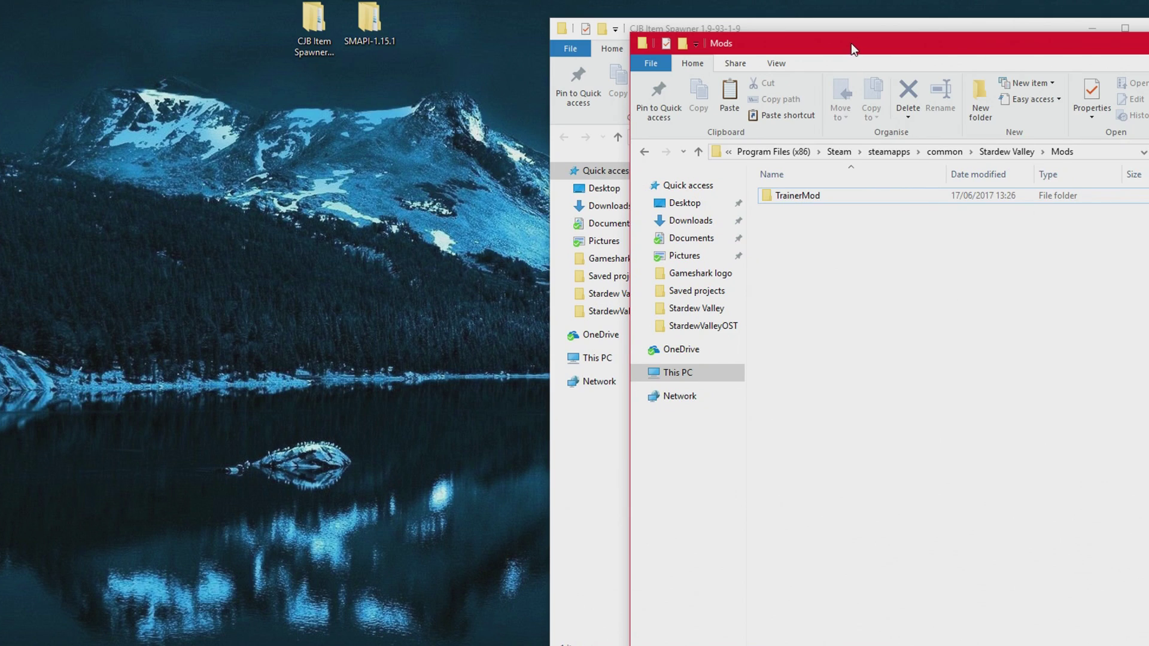
# Move the CJBItemSpawner folder into the game's Mods folder beside TrainerMod
pyautogui.moveTo(851, 43); pyautogui.dragTo(198, 79)
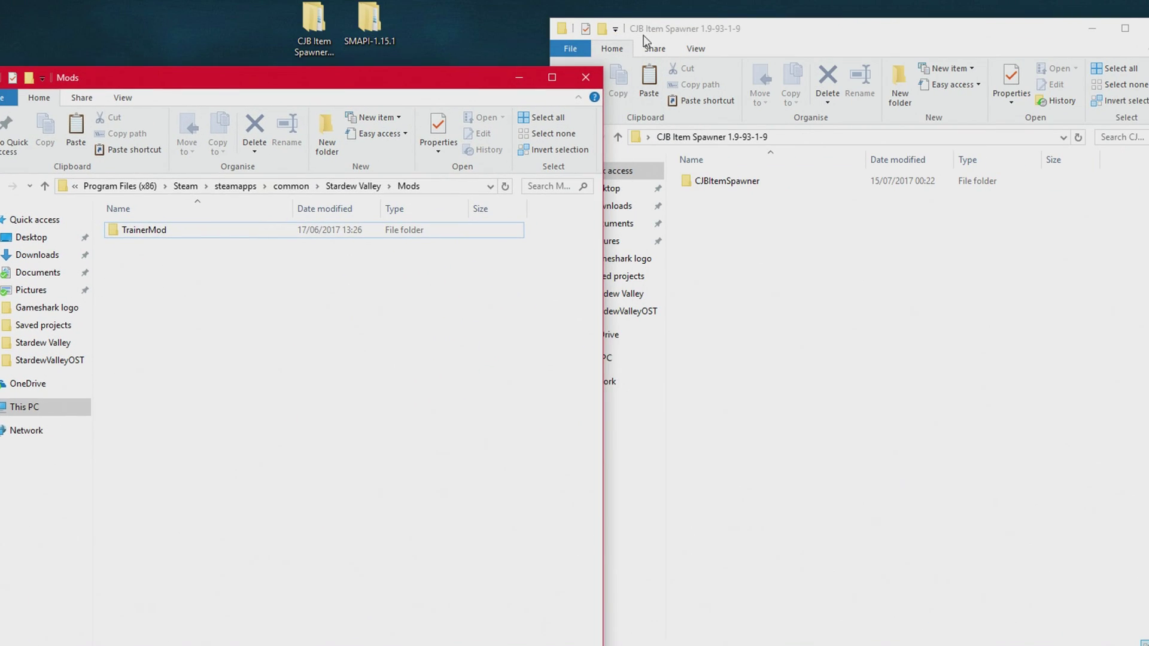
pyautogui.click(885, 52)
pyautogui.moveTo(483, 90); pyautogui.dragTo(506, 67)
pyautogui.click(372, 168)
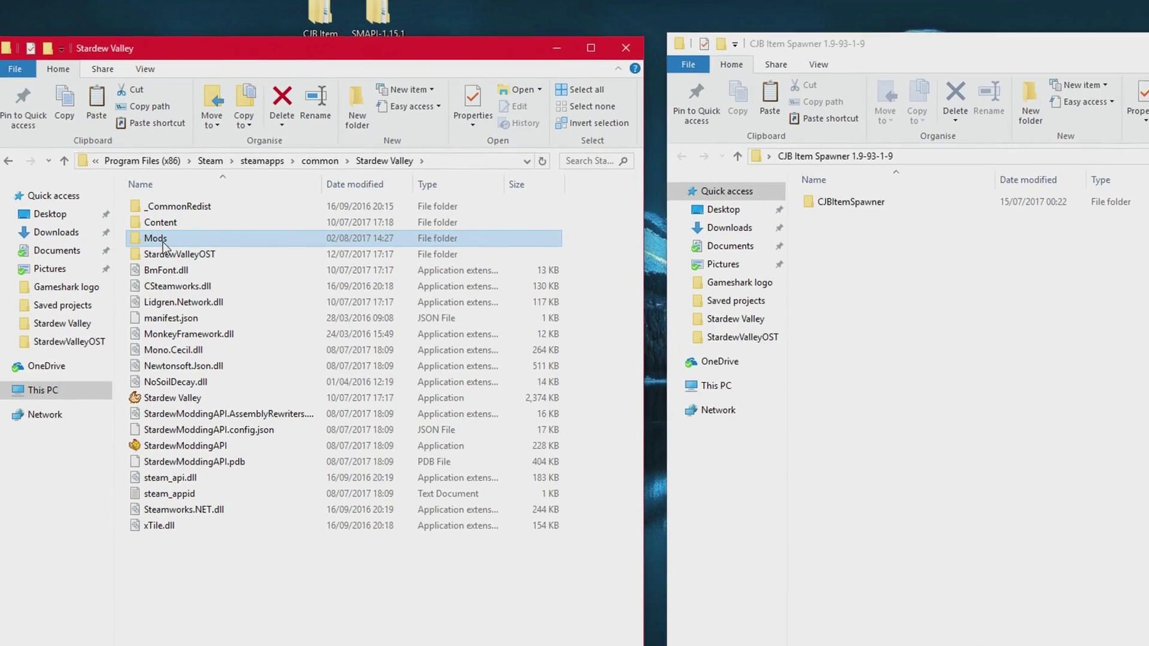
pyautogui.doubleClick(163, 241)
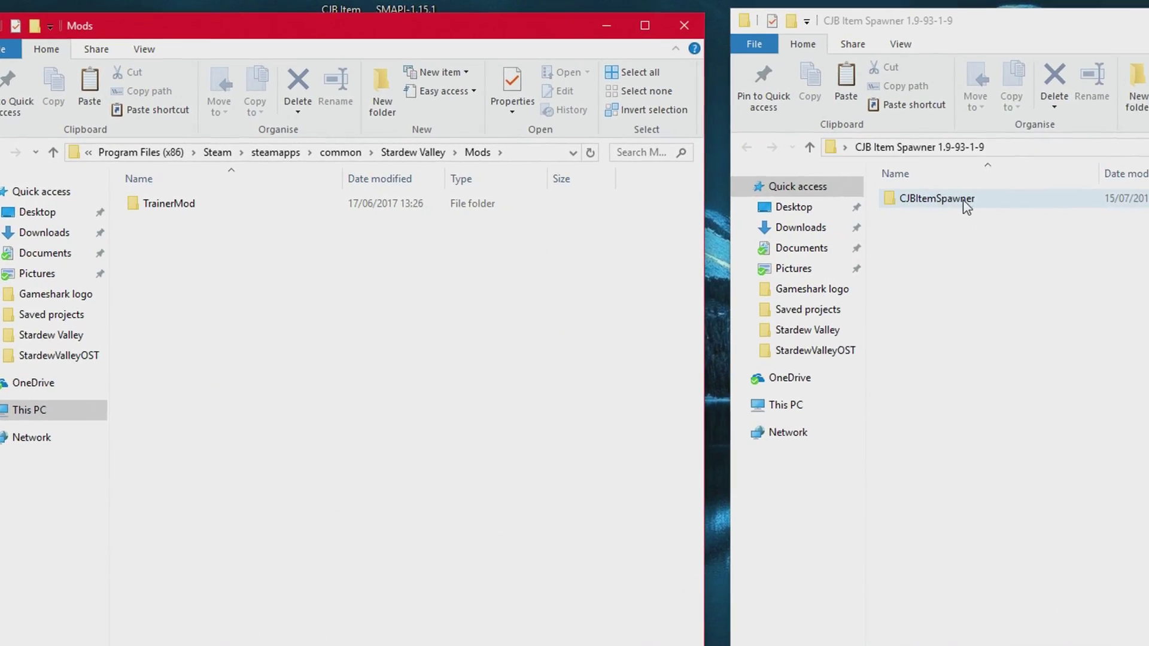
pyautogui.moveTo(903, 201); pyautogui.dragTo(247, 285)
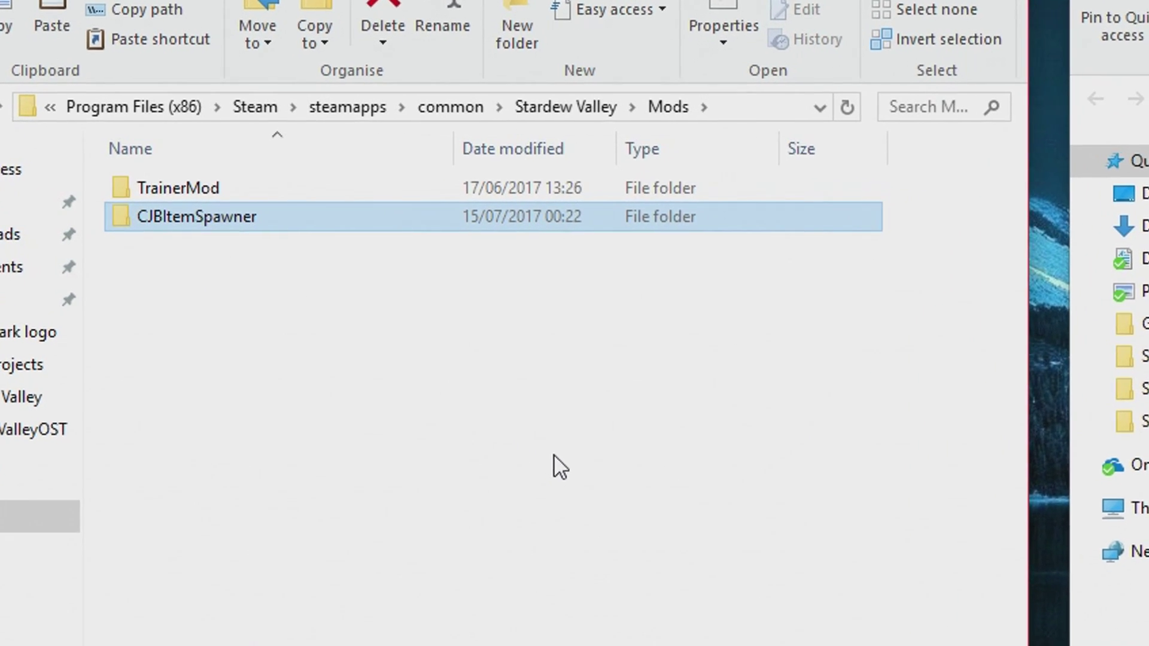
pyautogui.click(527, 437)
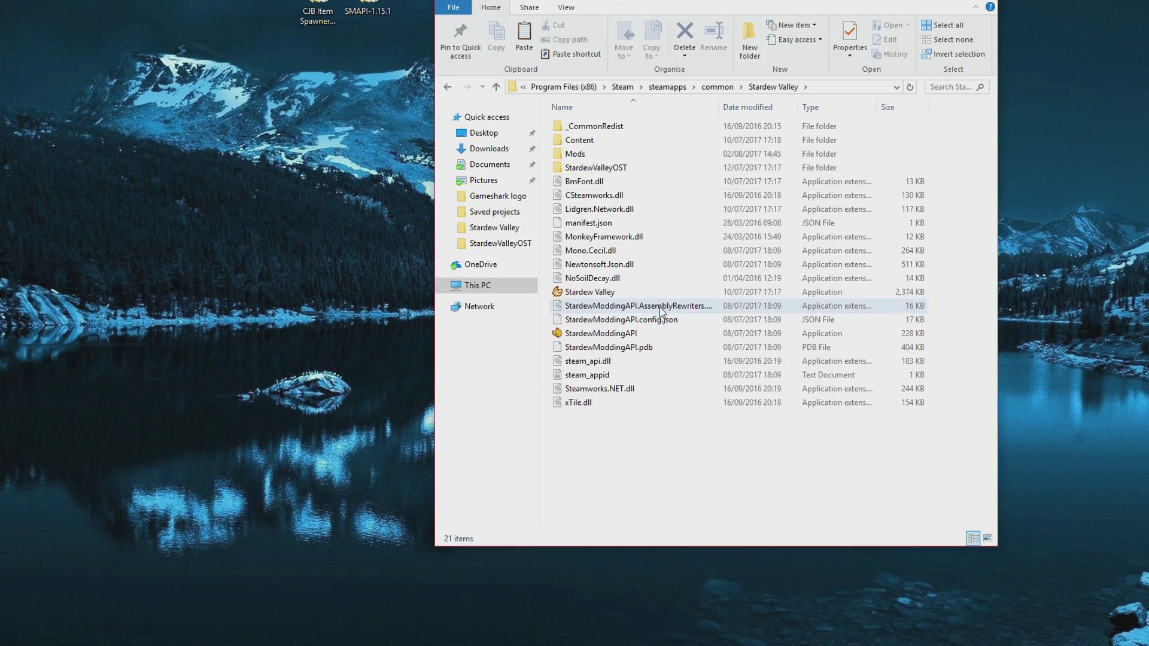
# Launch StardewModdingAPI from the Stardew Valley folder to start the game via SMAPI 1.15
pyautogui.moveTo(580, 338)
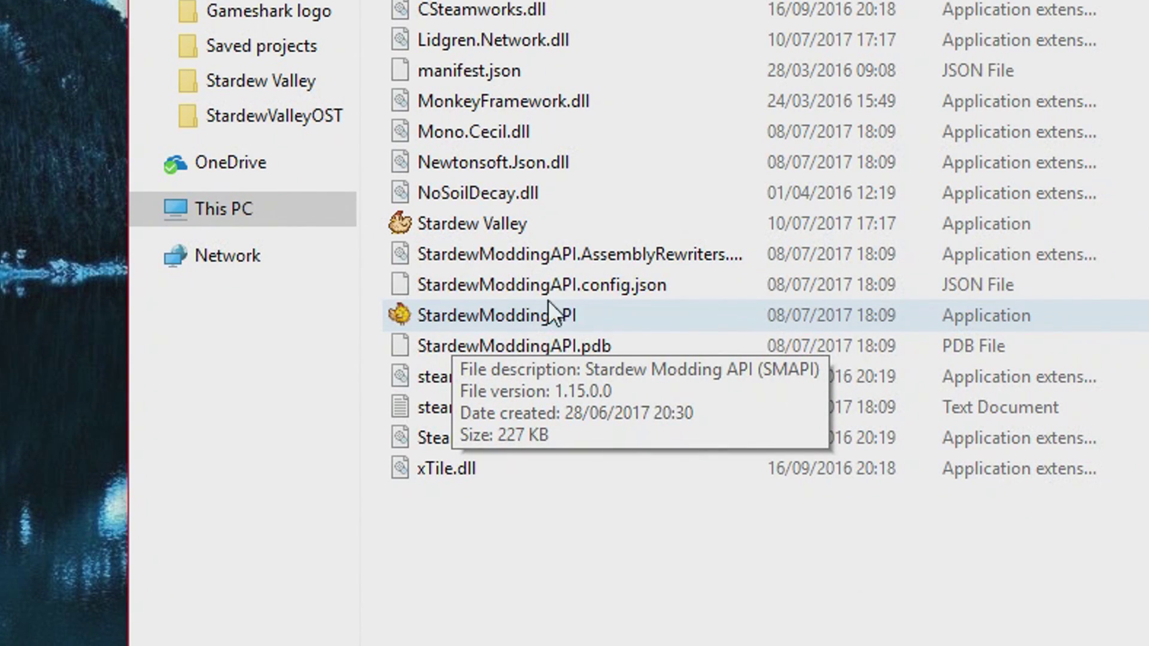
pyautogui.moveTo(497, 314)
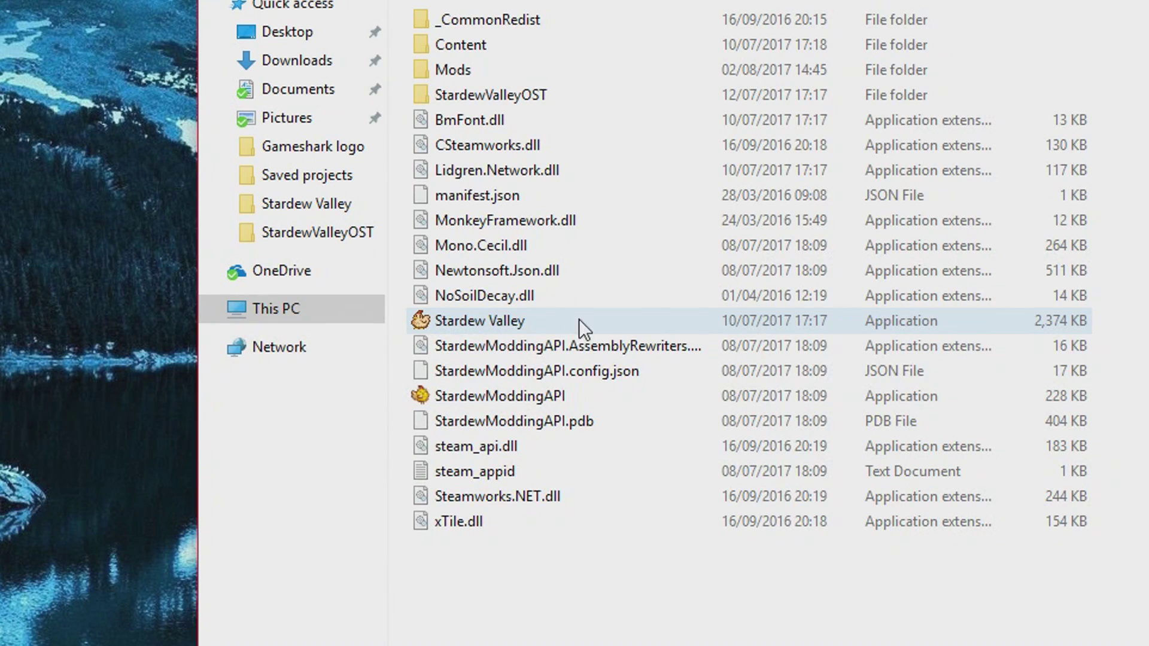
pyautogui.moveTo(647, 290)
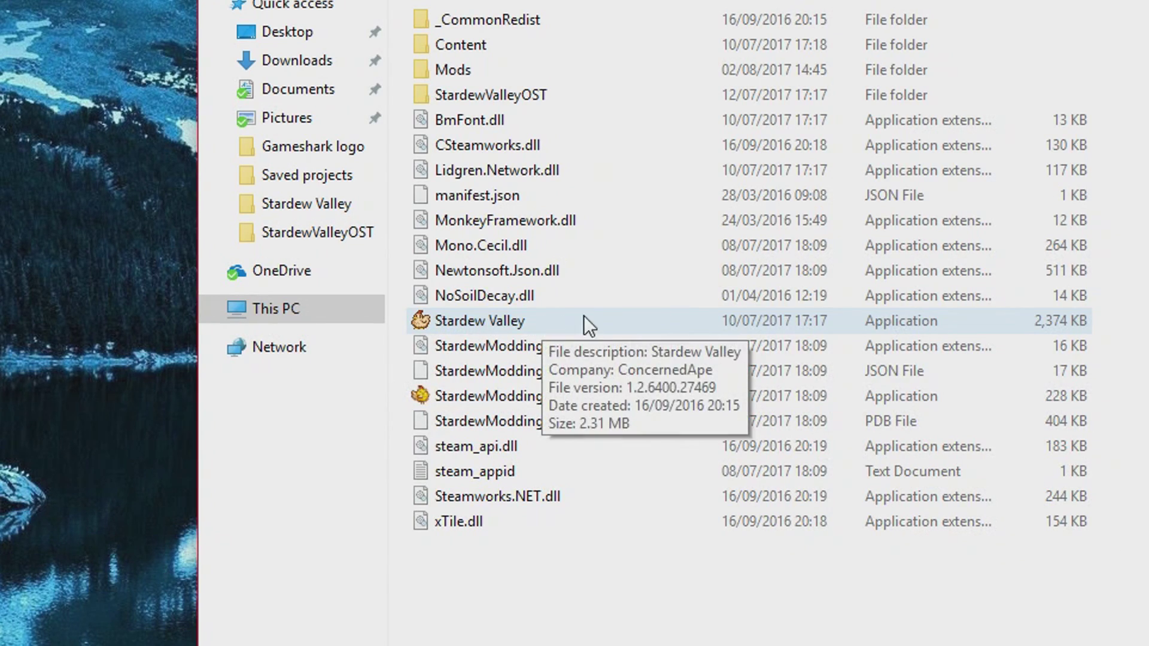
pyautogui.moveTo(491, 325)
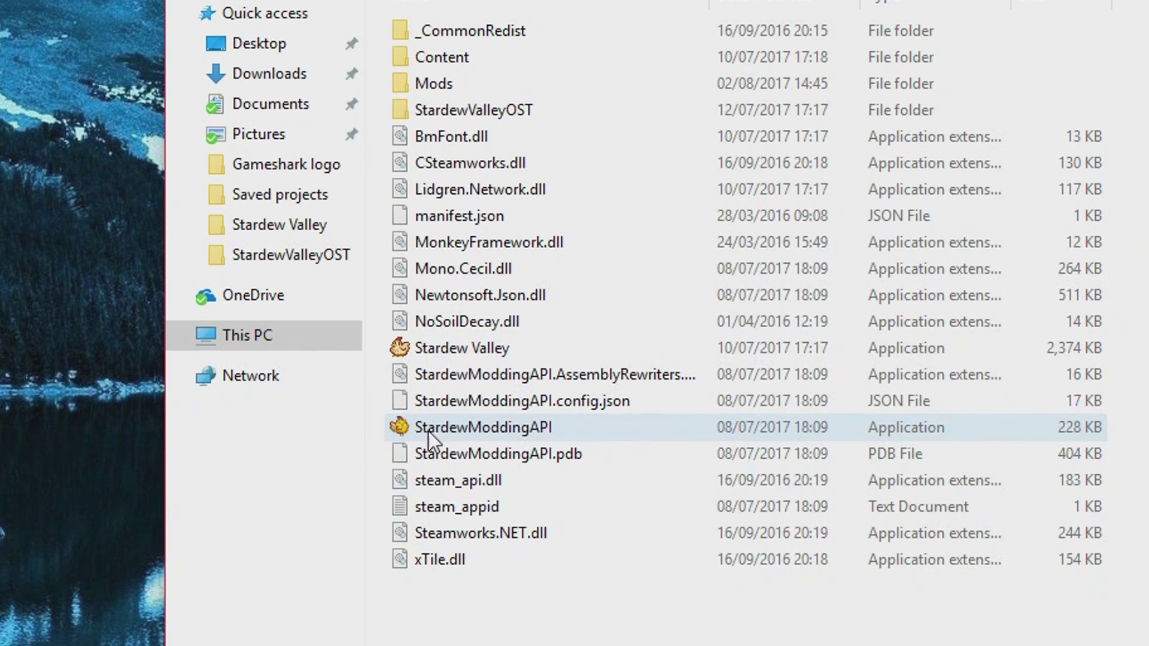
pyautogui.moveTo(390, 432)
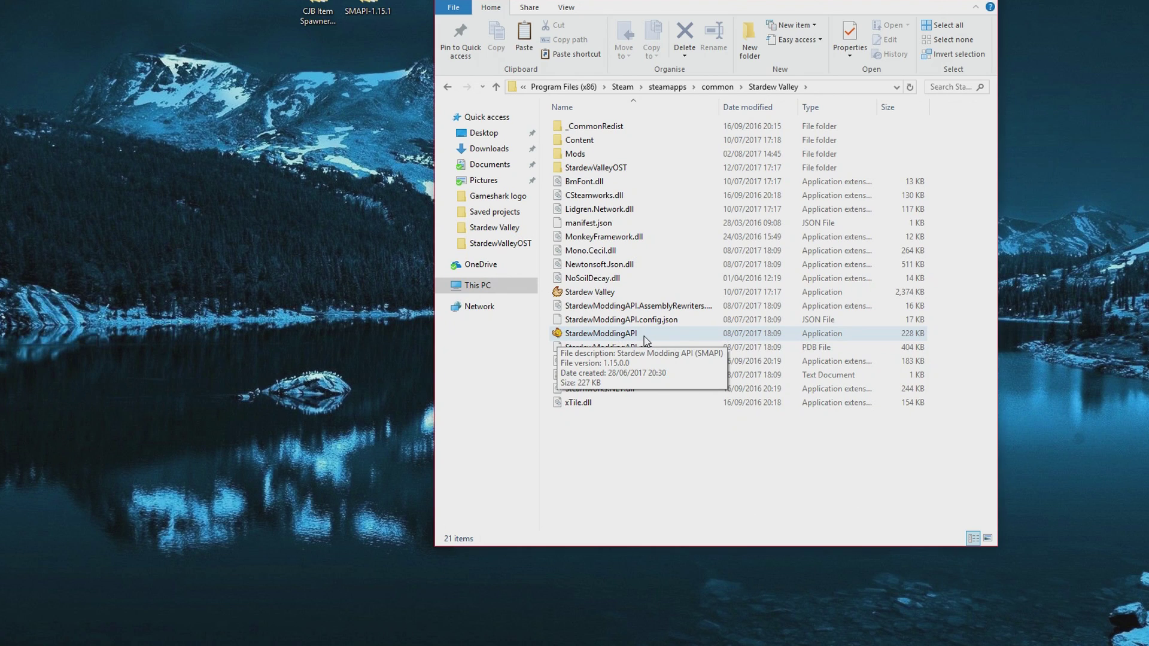
pyautogui.doubleClick(645, 338)
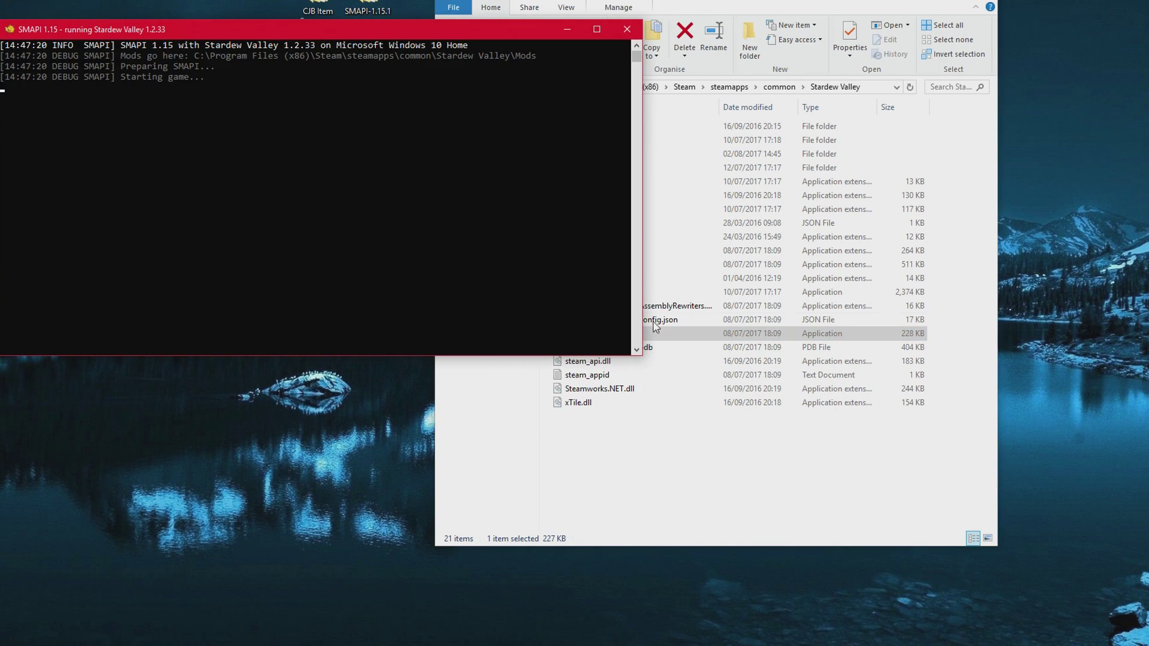
# Close Explorer, skip into the farmhouse save, and open CJB Item Spawner with the P hotkey
pyautogui.click(982, 2)
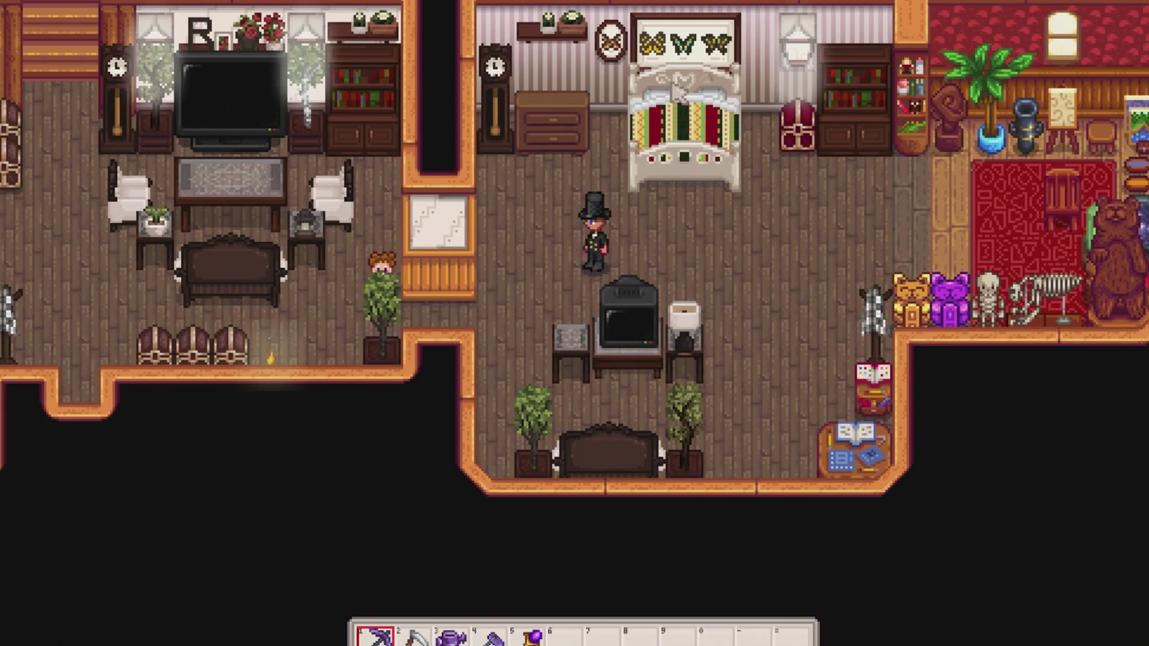
pyautogui.press('a')
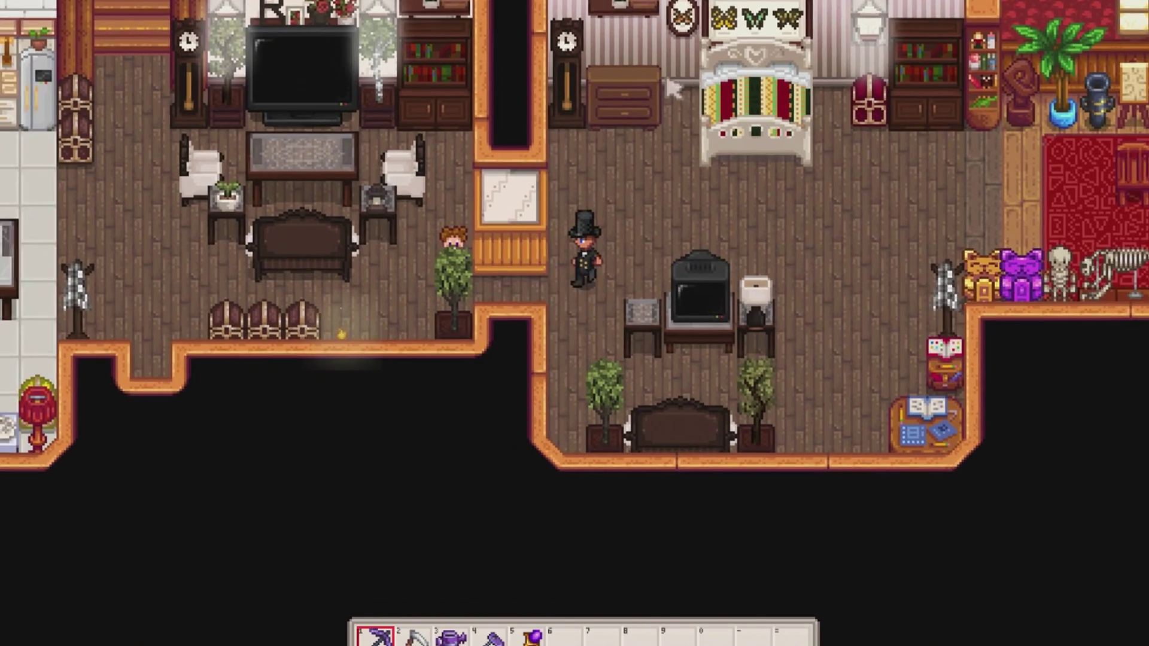
pyautogui.press('a')
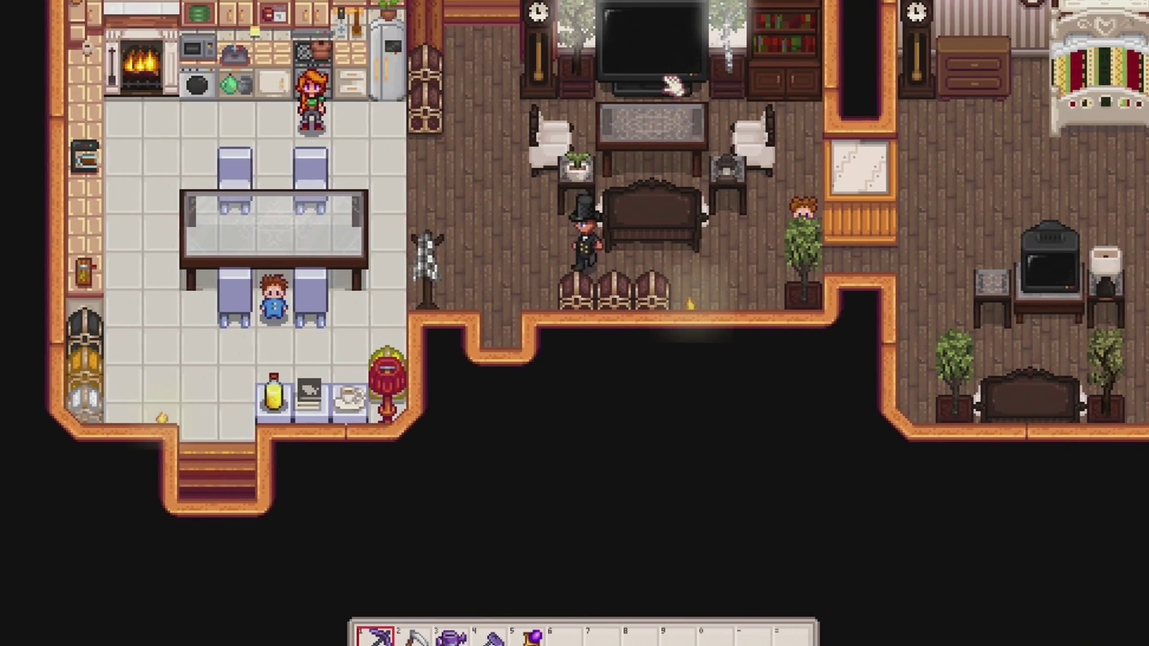
pyautogui.press('s')
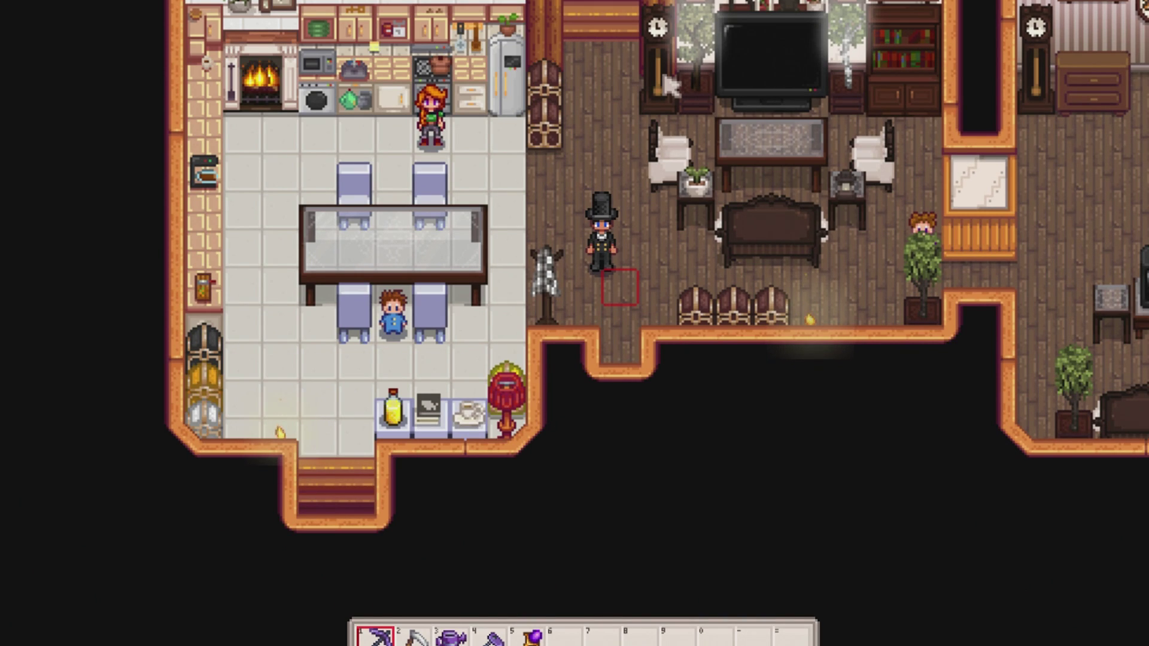
pyautogui.press('p')
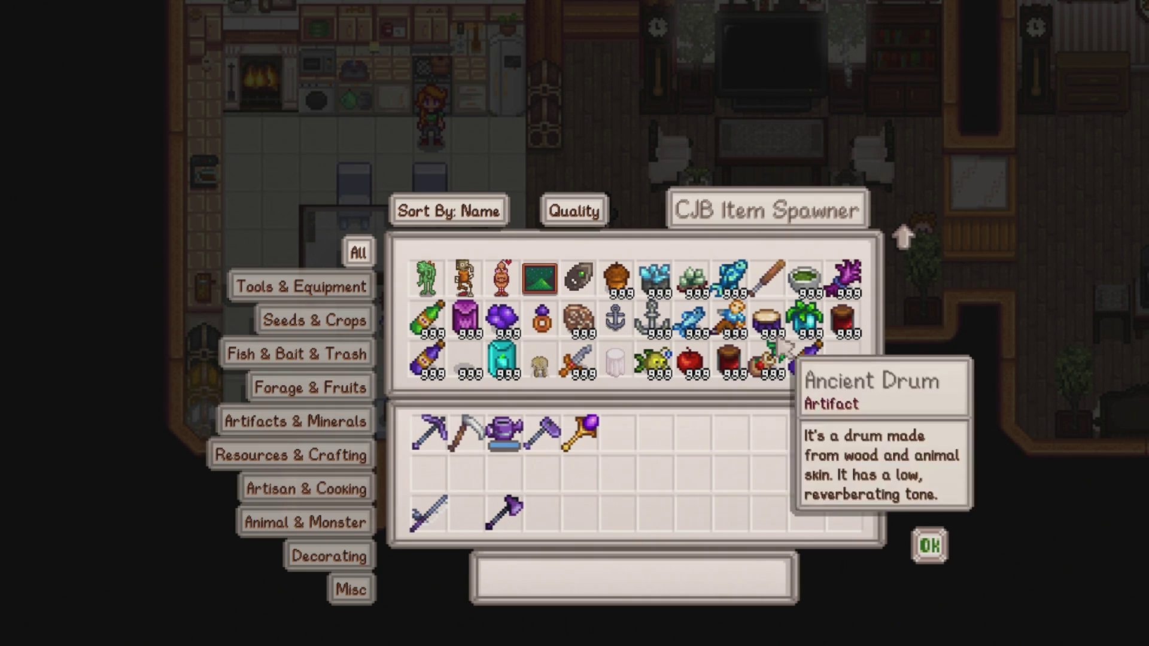
# Browse the spawner's category tabs from Seeds & Crops to Artisan & Cooking, then return to All
pyautogui.click(368, 323)
pyautogui.click(353, 358)
pyautogui.click(356, 391)
pyautogui.click(362, 432)
pyautogui.click(353, 462)
pyautogui.click(328, 498)
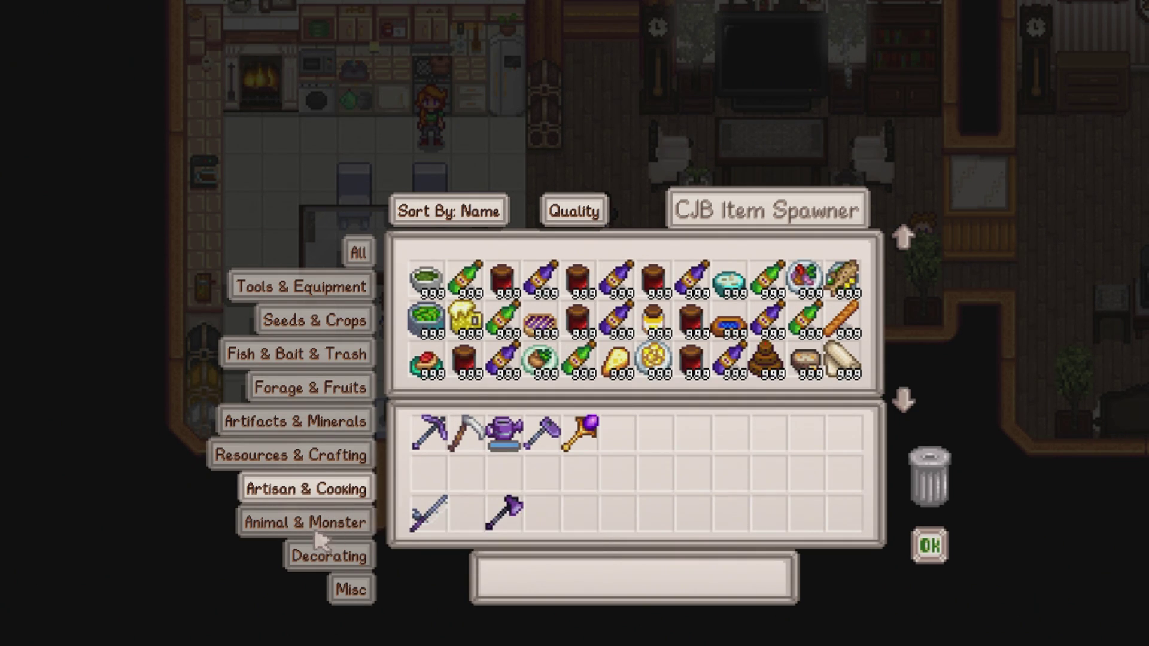
pyautogui.click(339, 394)
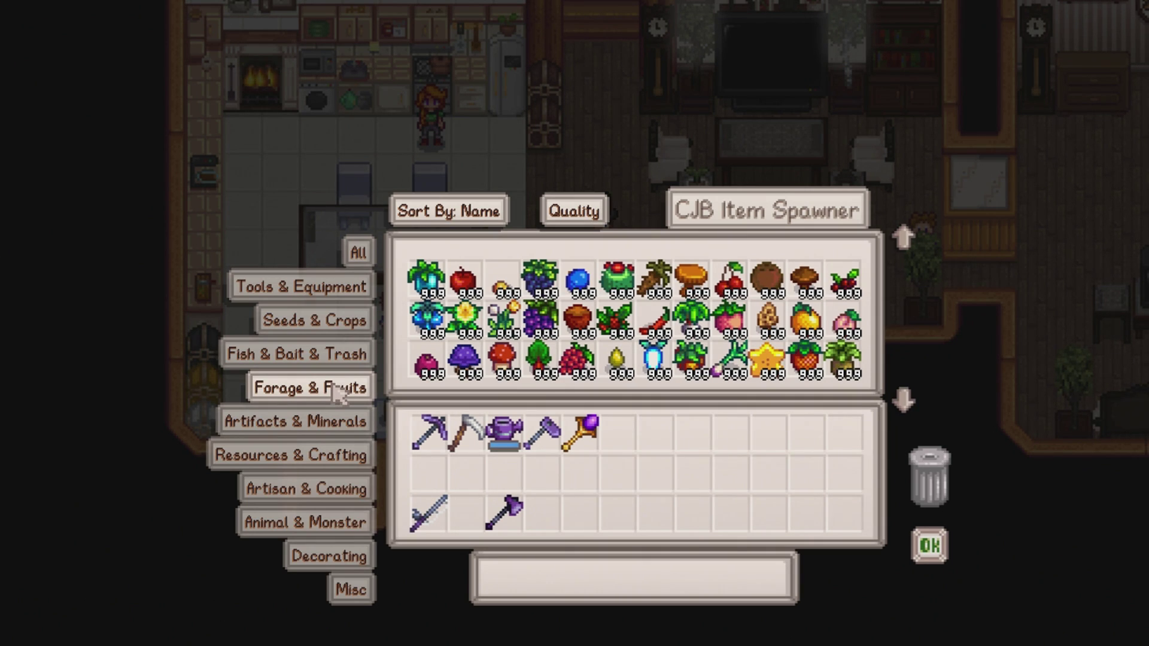
pyautogui.click(358, 252)
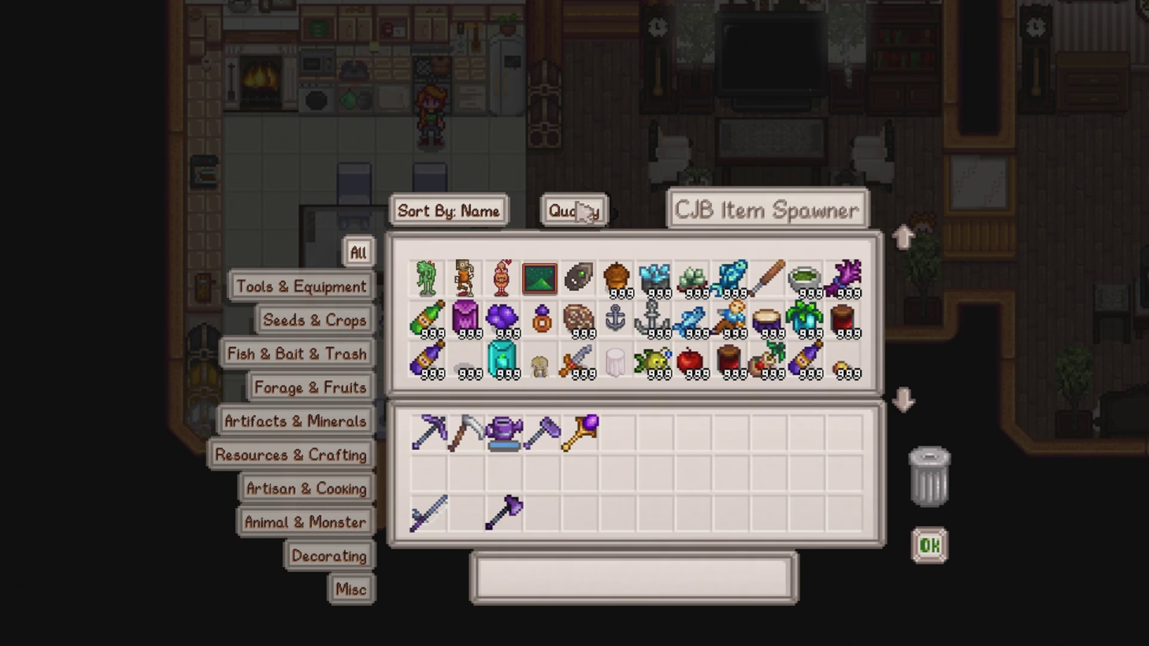
# Raise the spawned item quality through silver and gold to iridium (purple stars)
pyautogui.click(591, 215)
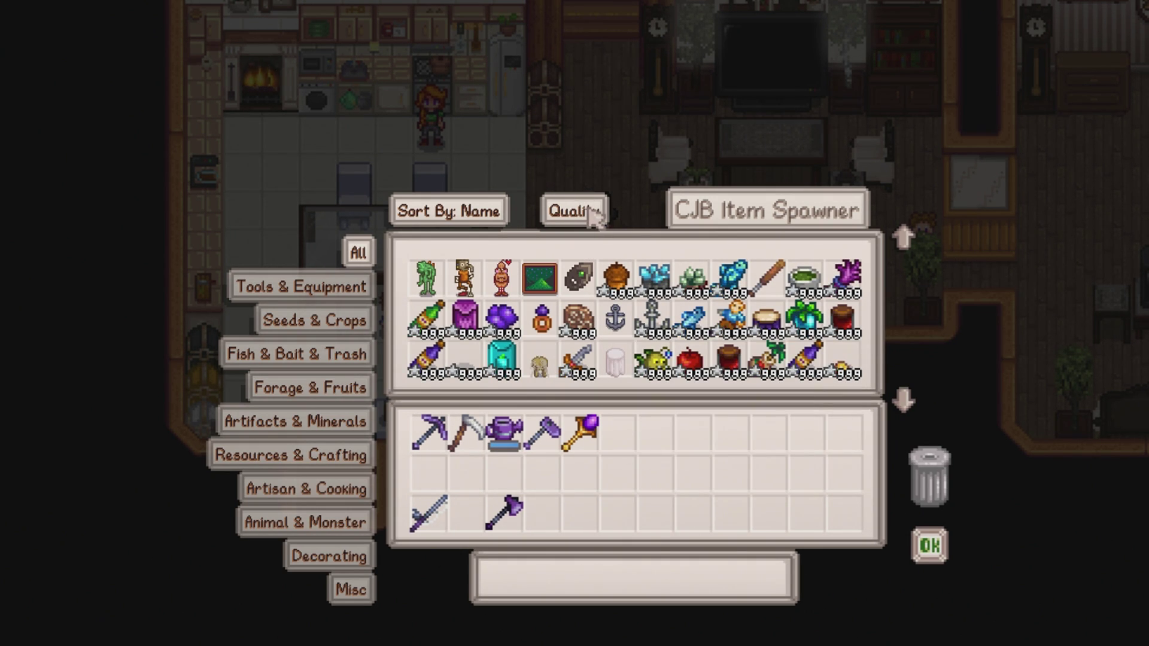
pyautogui.click(594, 219)
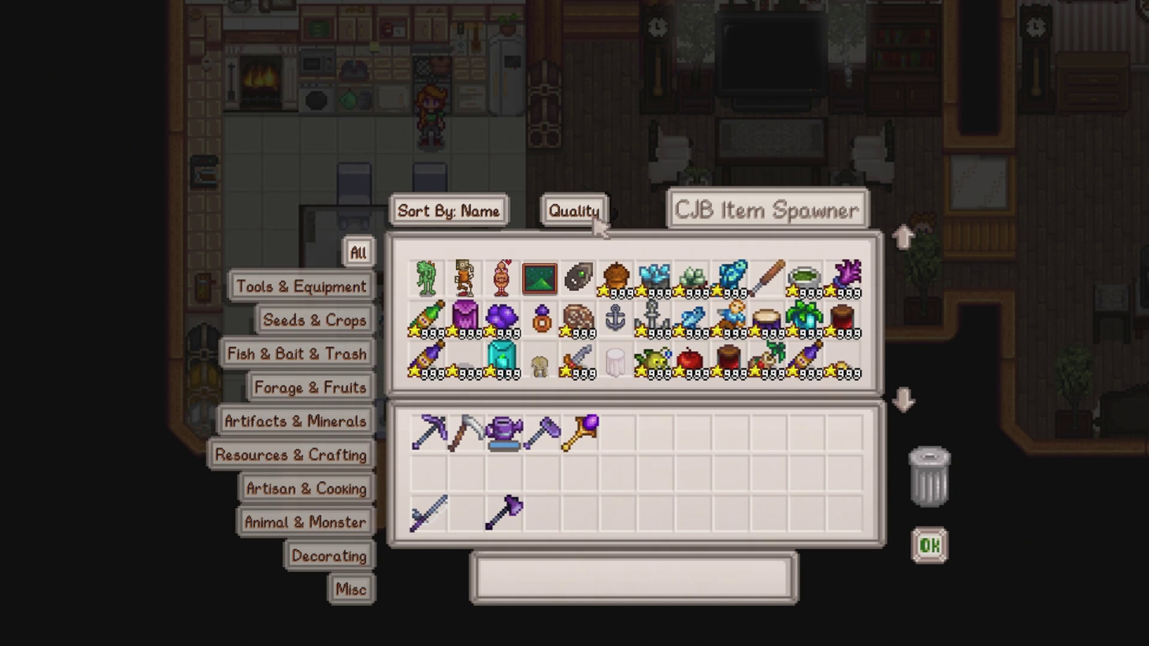
pyautogui.click(595, 220)
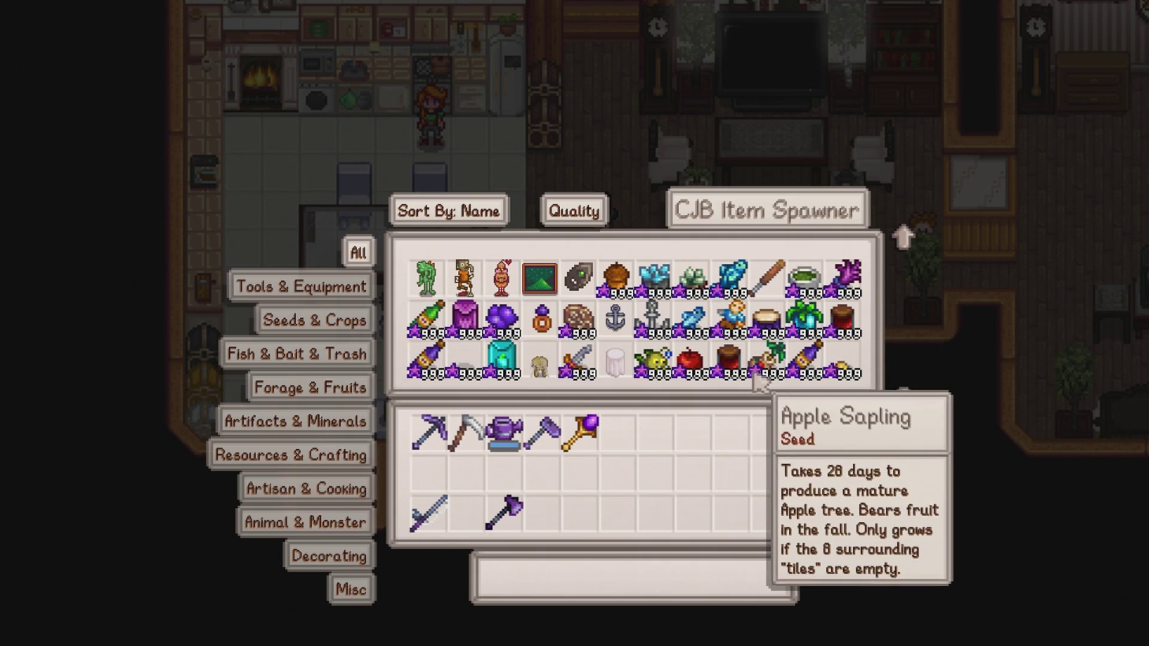
pyautogui.click(616, 586)
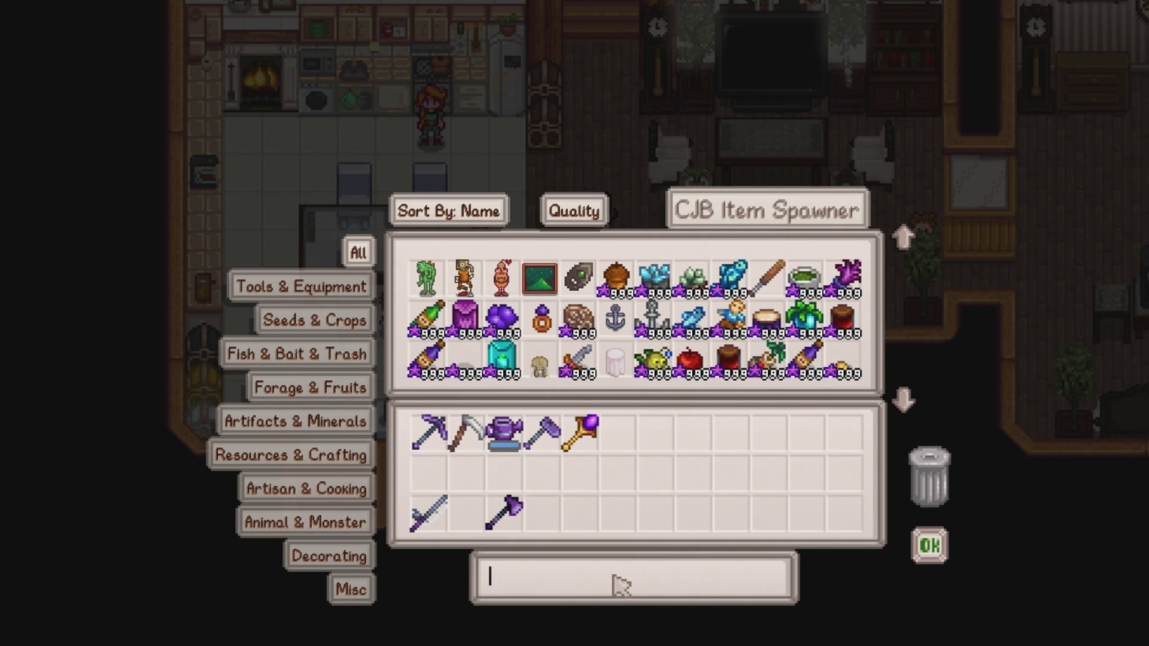
# Search 'red ca' and add four 999 stacks plus one 538 stack of Red Cabbage to the inventory
pyautogui.write('red')
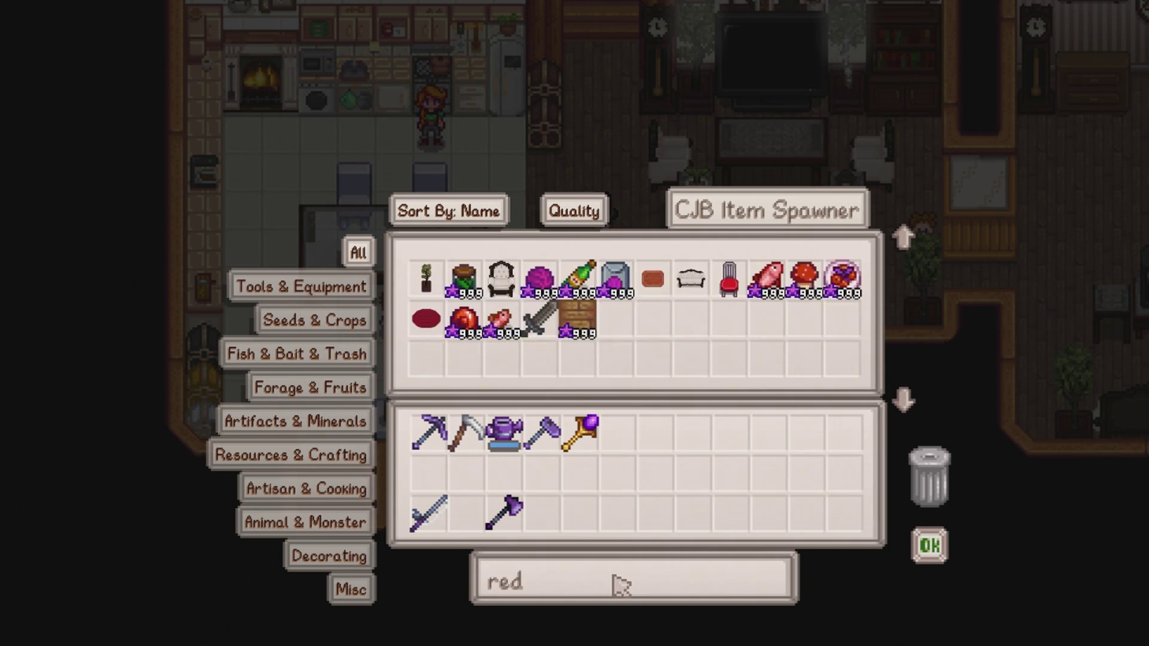
pyautogui.write(' ca')
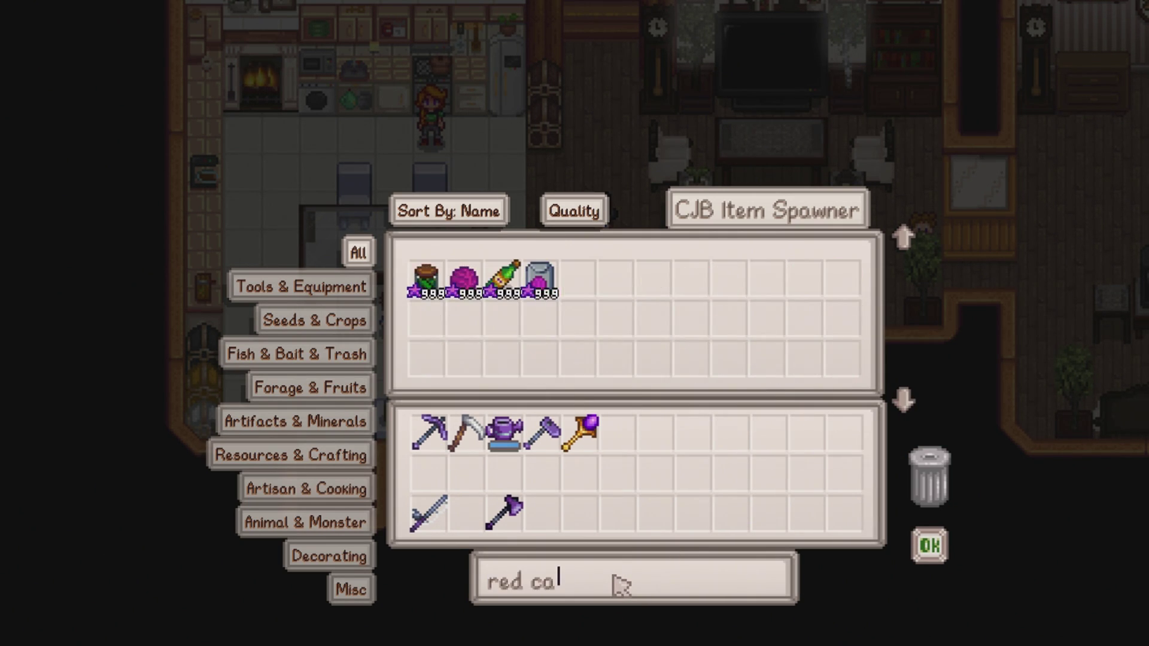
pyautogui.click(472, 298)
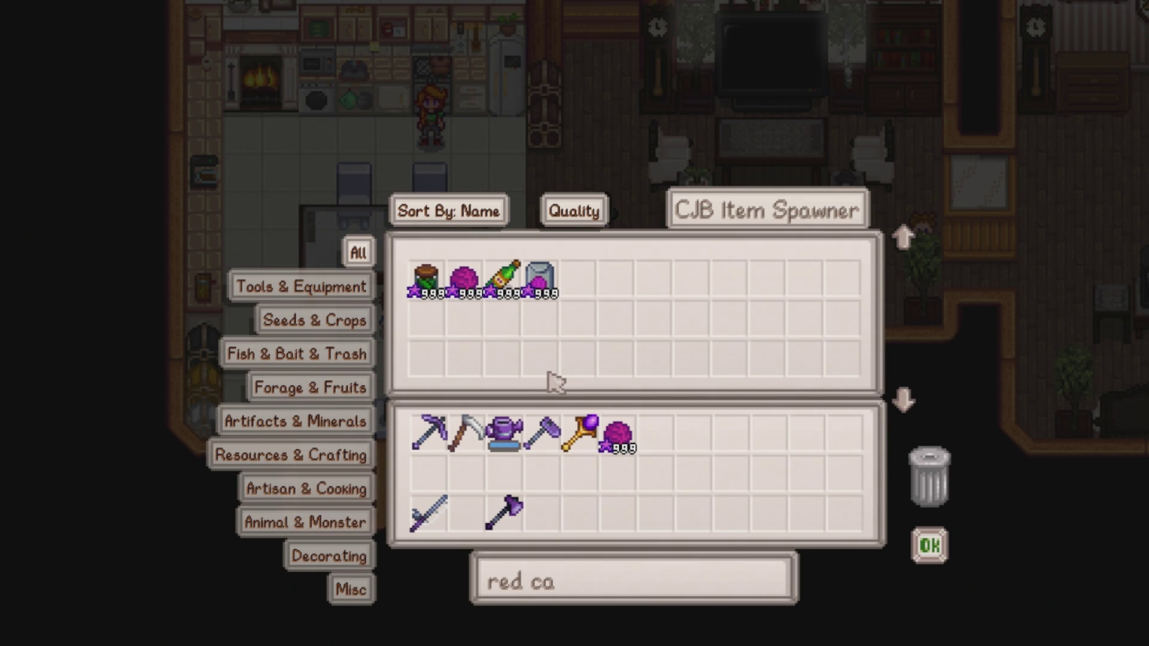
pyautogui.click(461, 289)
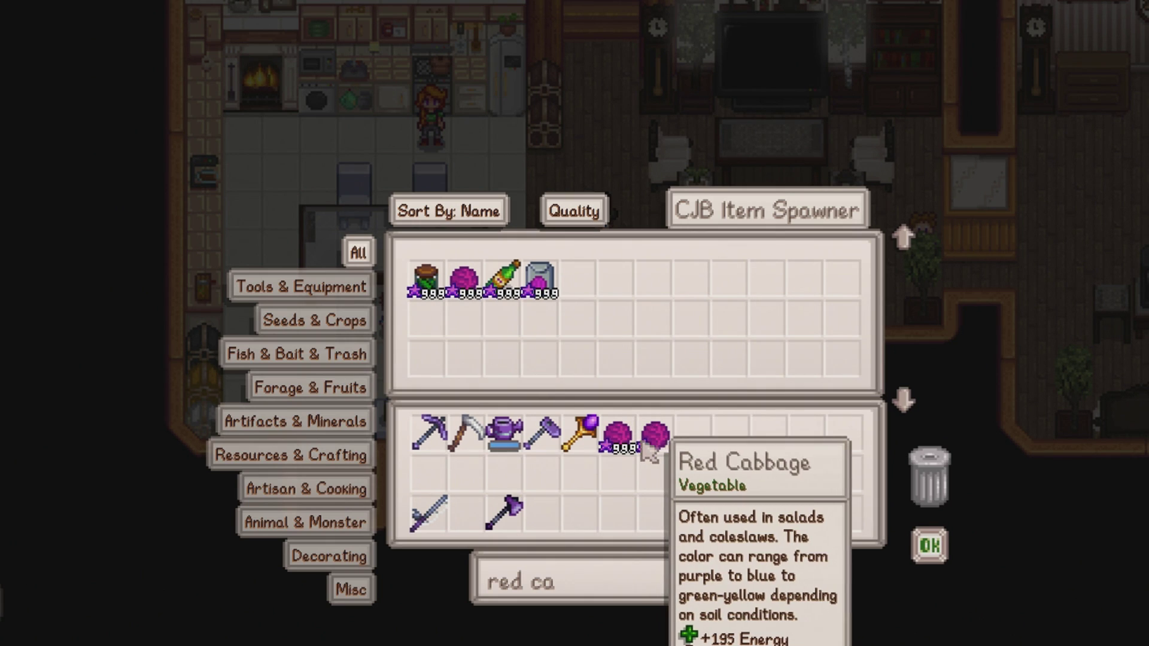
pyautogui.click(464, 291)
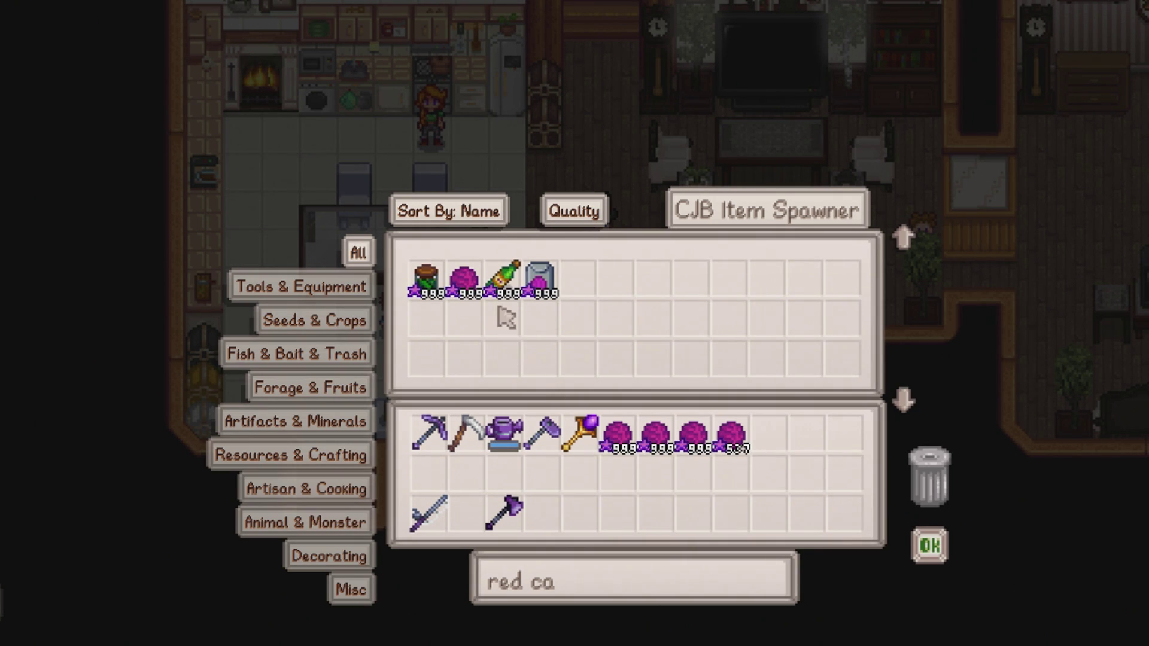
pyautogui.click(468, 298)
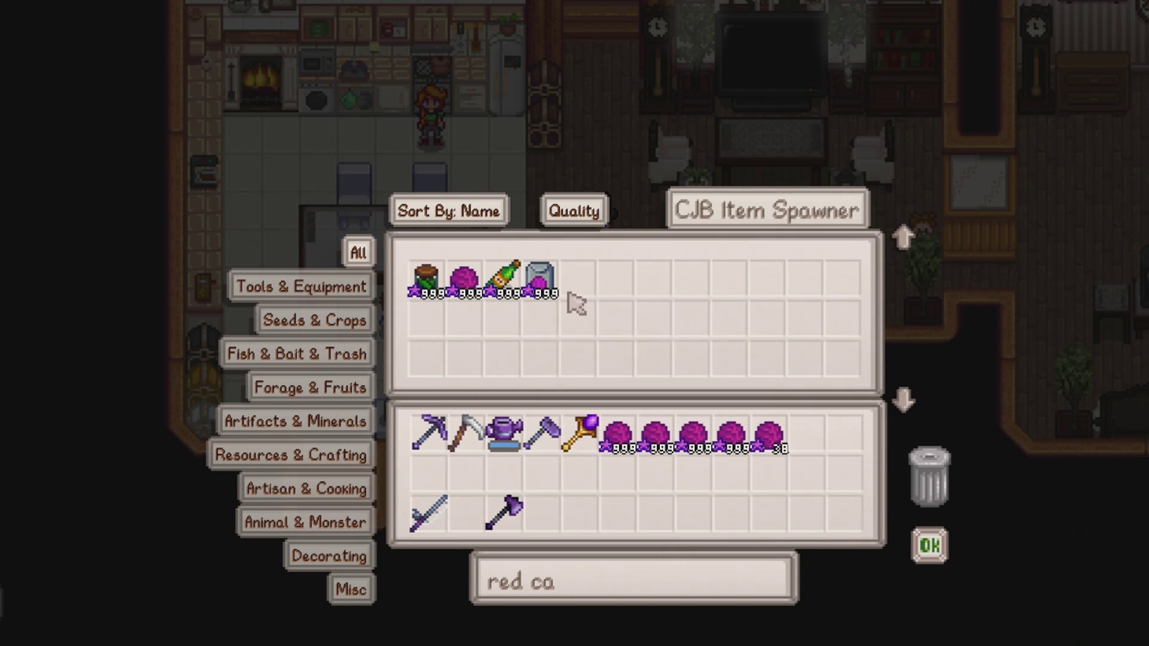
pyautogui.click(471, 288)
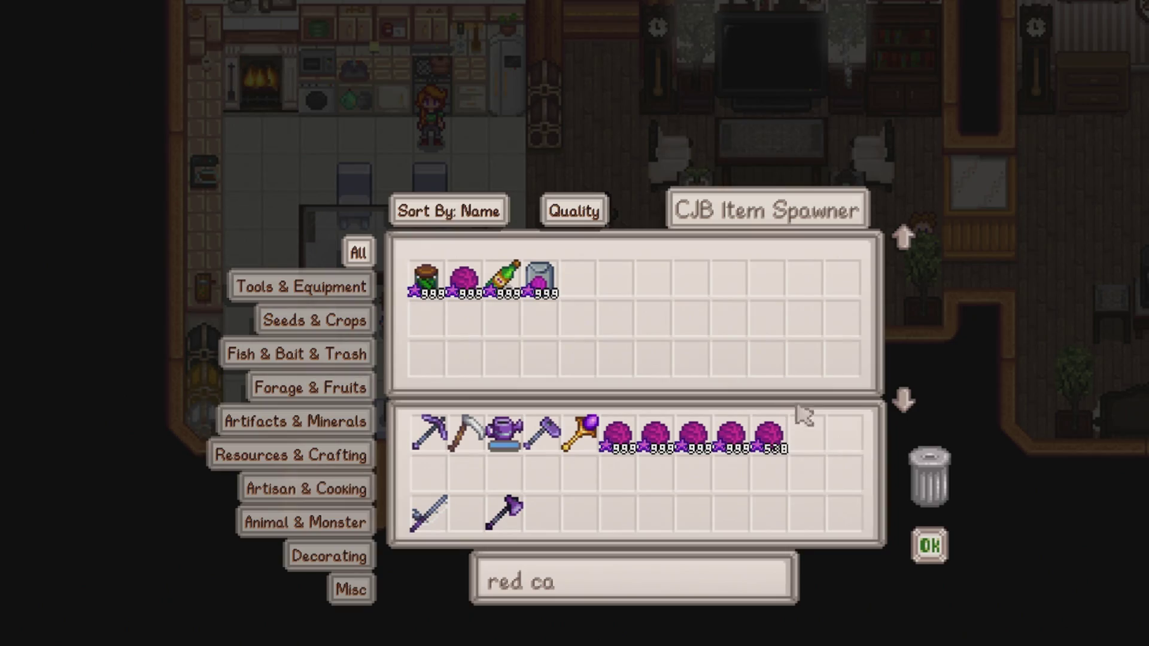
pyautogui.click(942, 548)
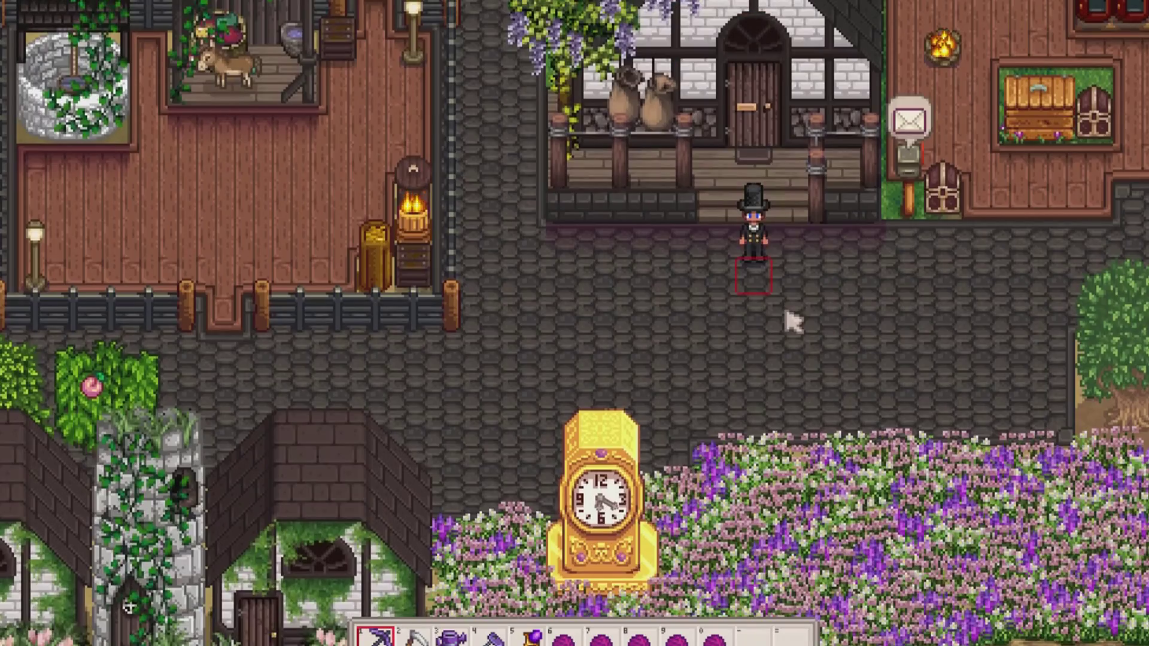
# Walk to the shipping bin and put three Red Cabbage stacks into it
pyautogui.press('d')
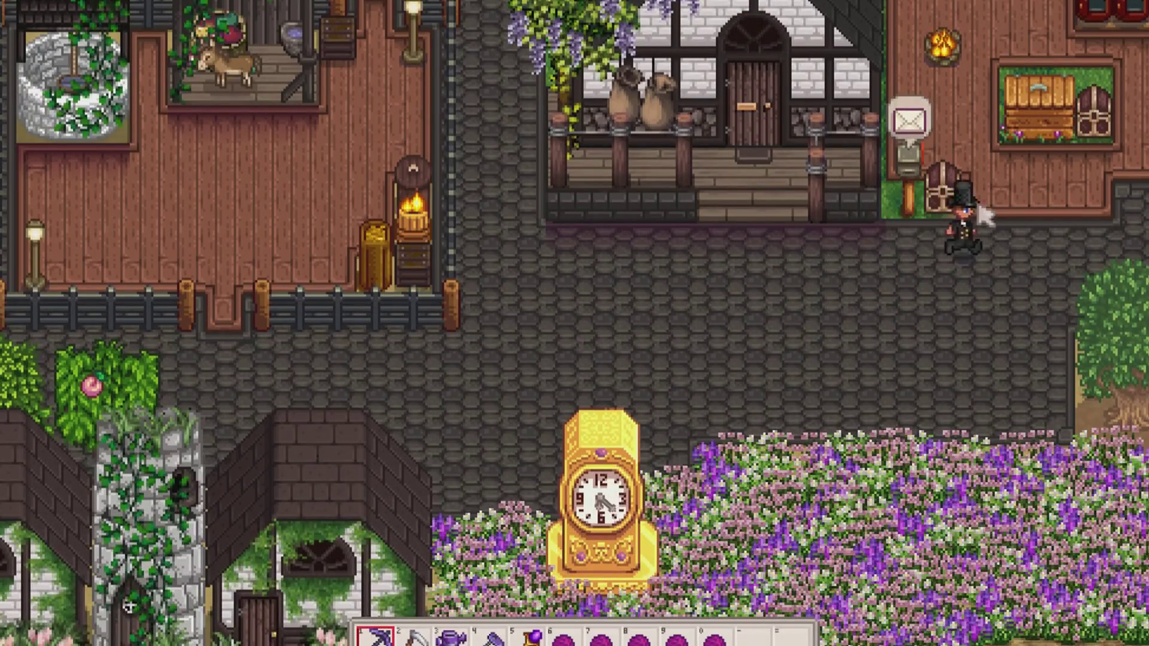
pyautogui.press('w')
pyautogui.press('e')
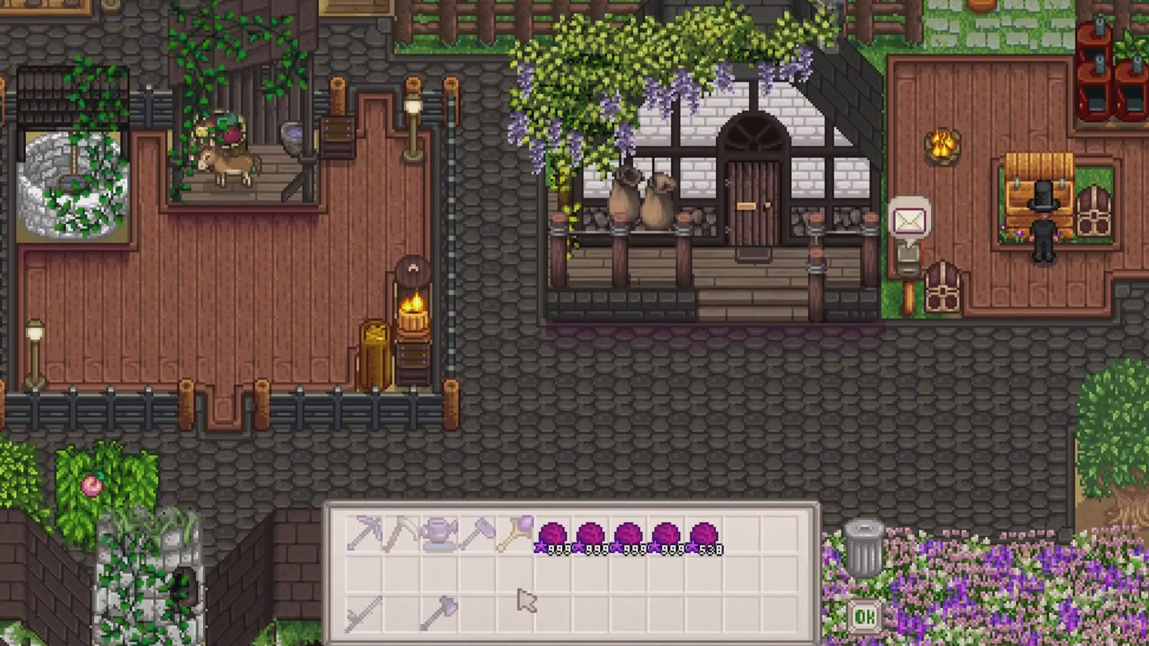
pyautogui.click(583, 554)
pyautogui.click(670, 542)
pyautogui.click(703, 542)
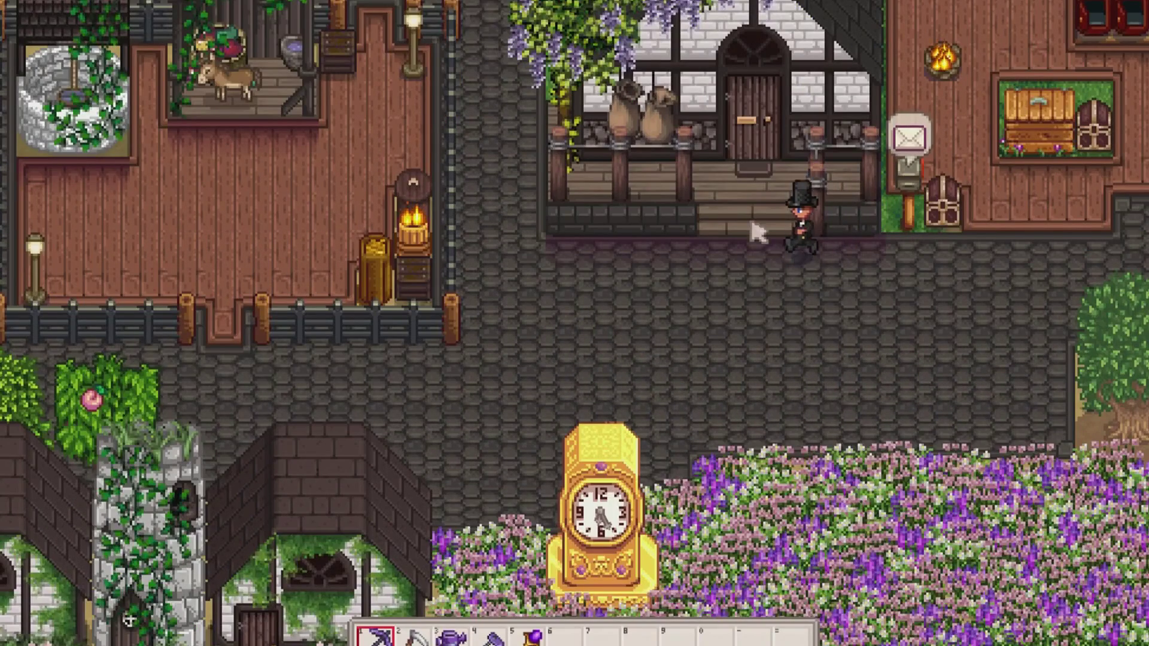